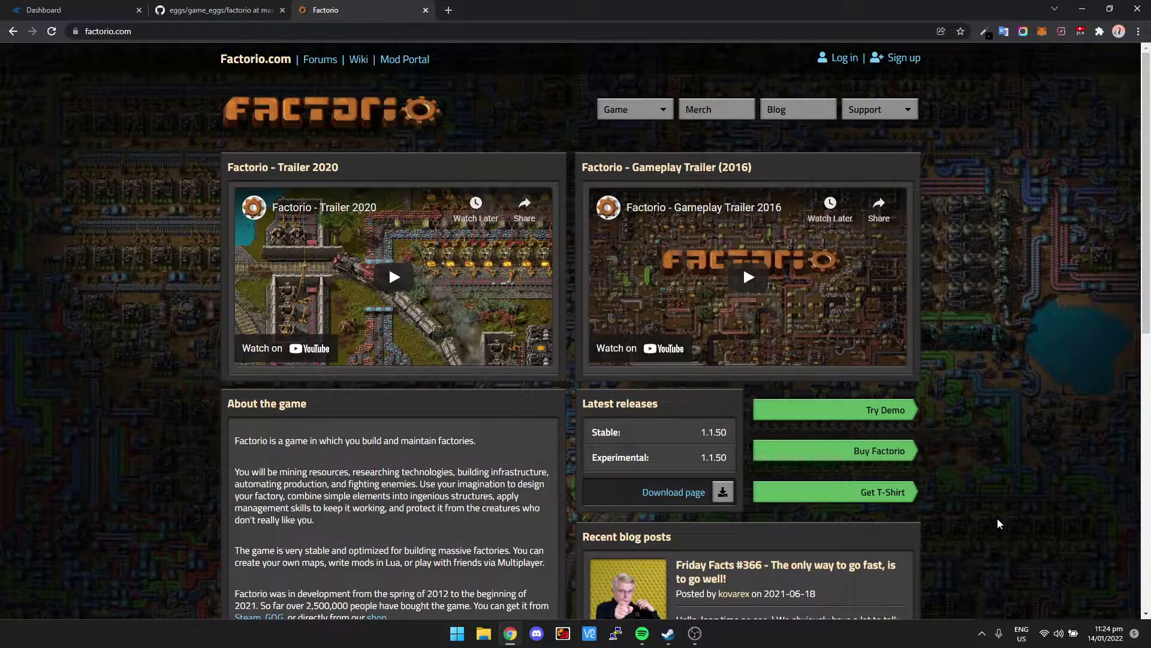
# Switch from the Factorio website to the Pterodactyl Dashboard tab listing the existing server
pyautogui.click(63, 11)
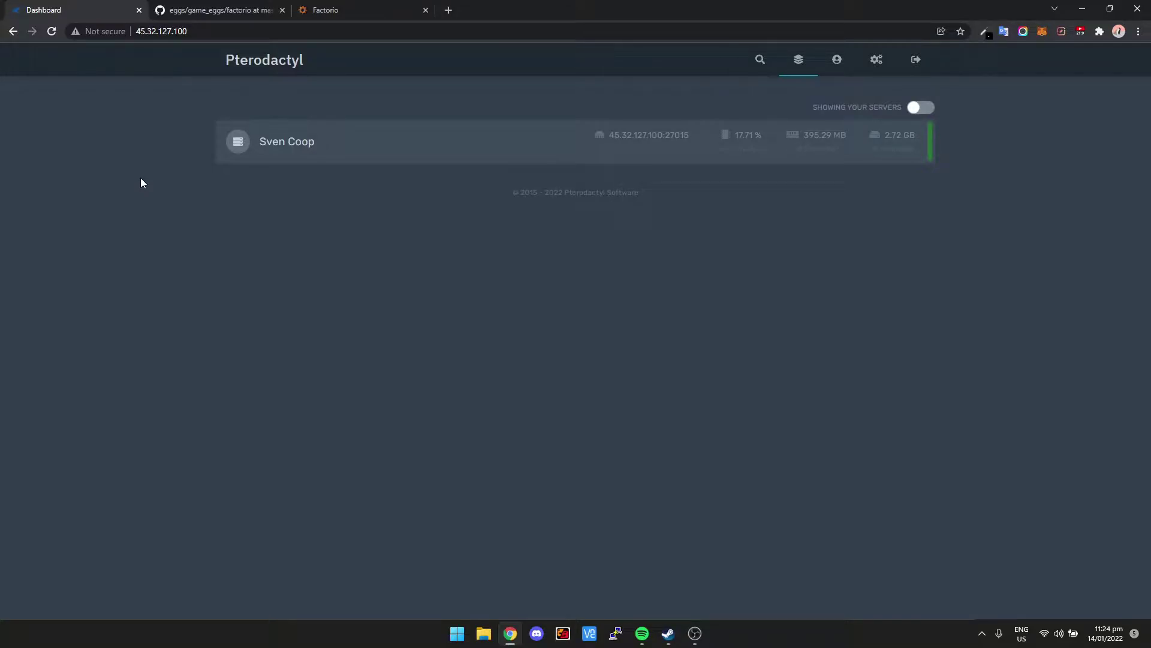
pyautogui.click(346, 135)
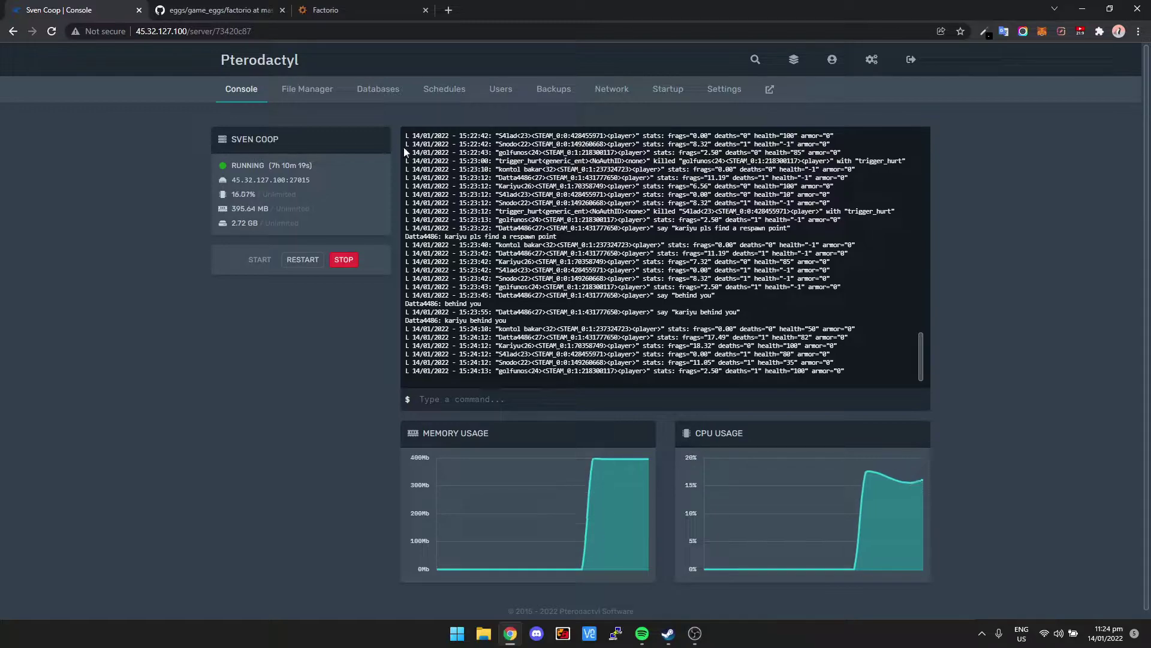
pyautogui.click(321, 90)
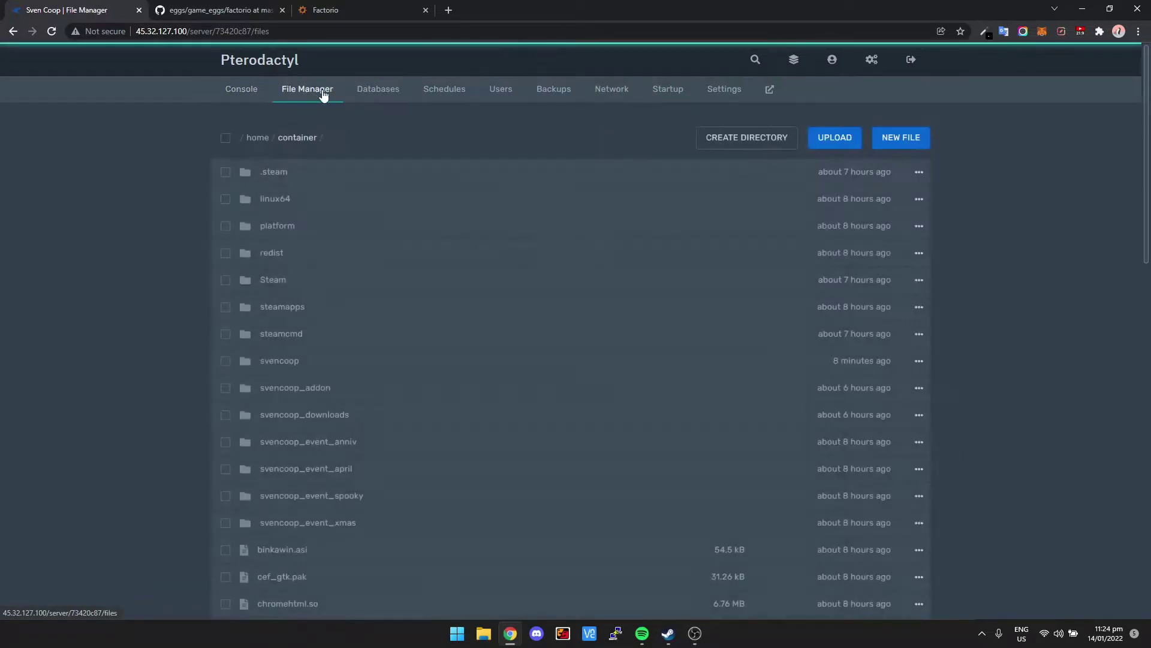
pyautogui.click(254, 96)
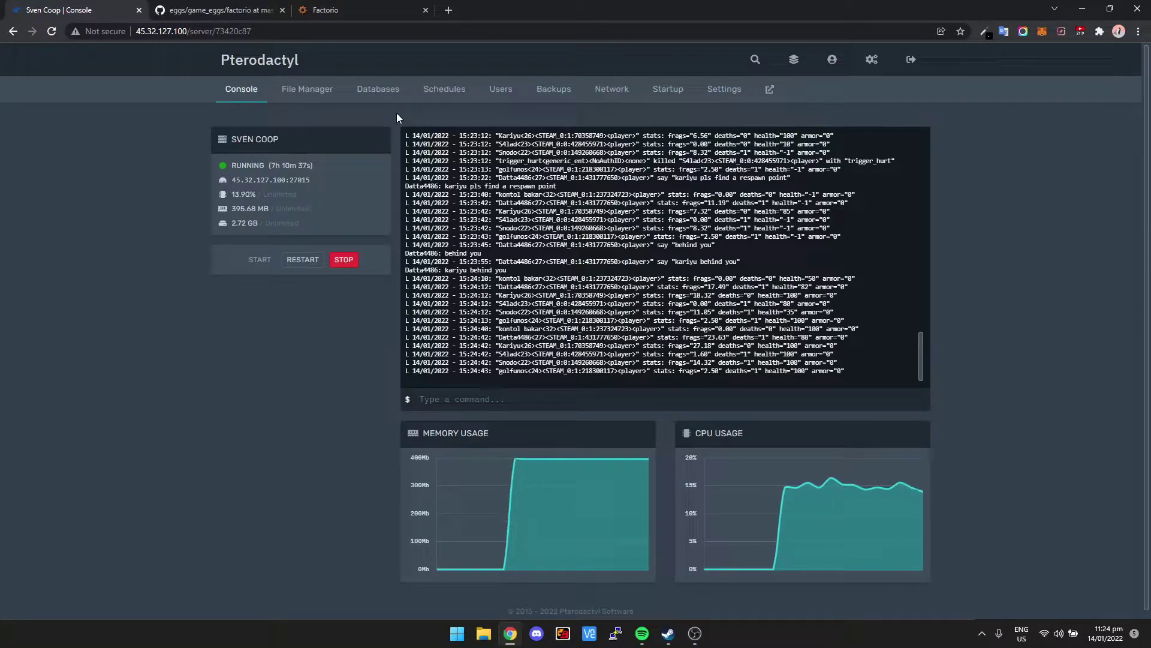
pyautogui.click(291, 71)
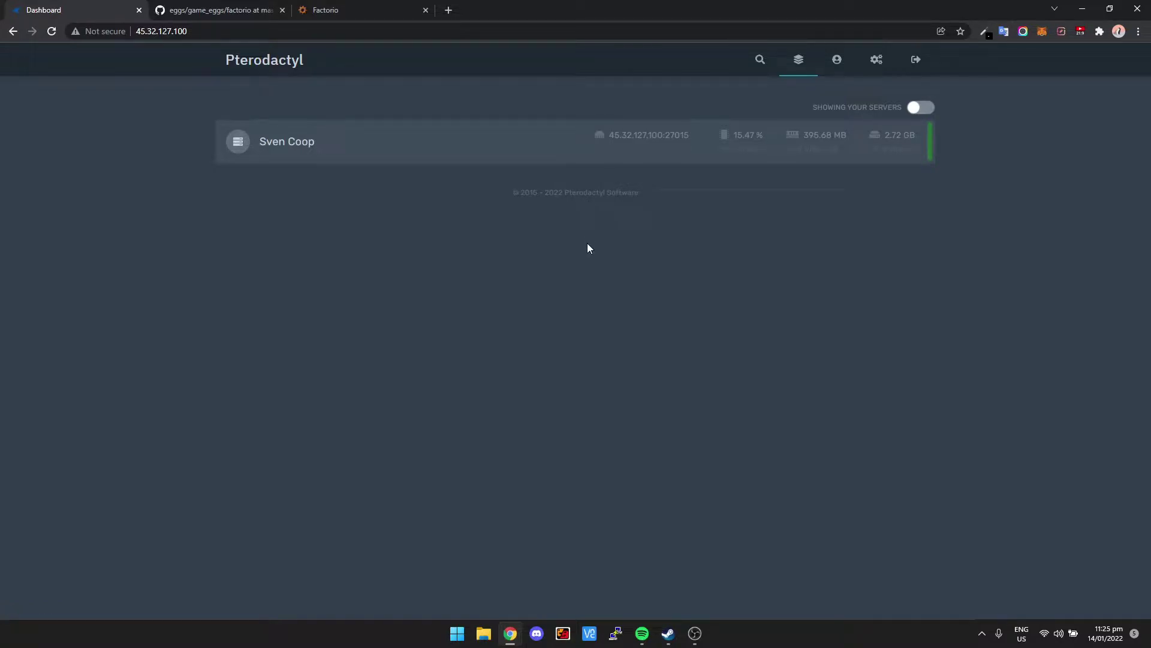
# Open Admin > Nests, begin a new nest, then return to the nests list showing Custom games
pyautogui.click(877, 61)
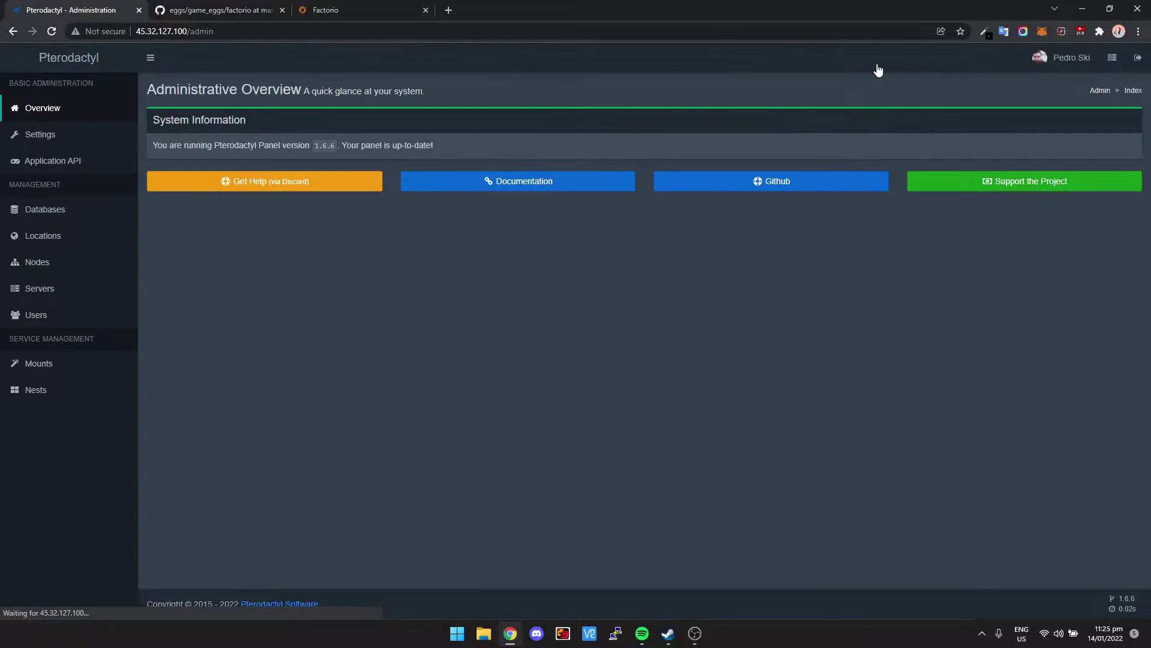
pyautogui.click(64, 397)
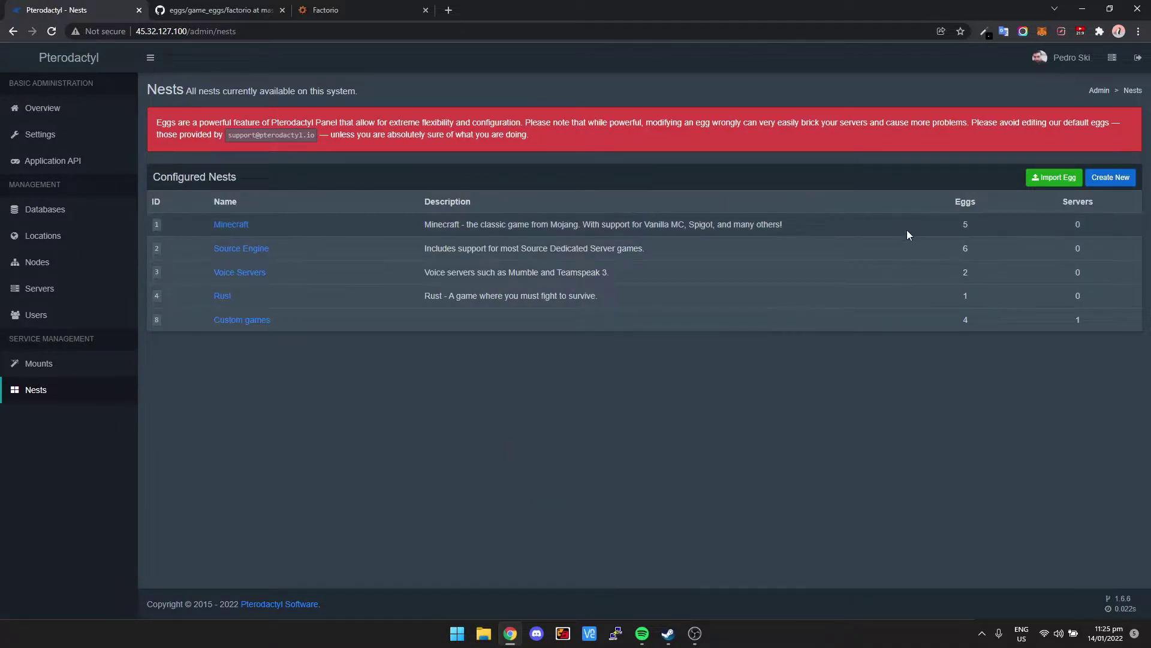
pyautogui.click(1112, 178)
pyautogui.write('C')
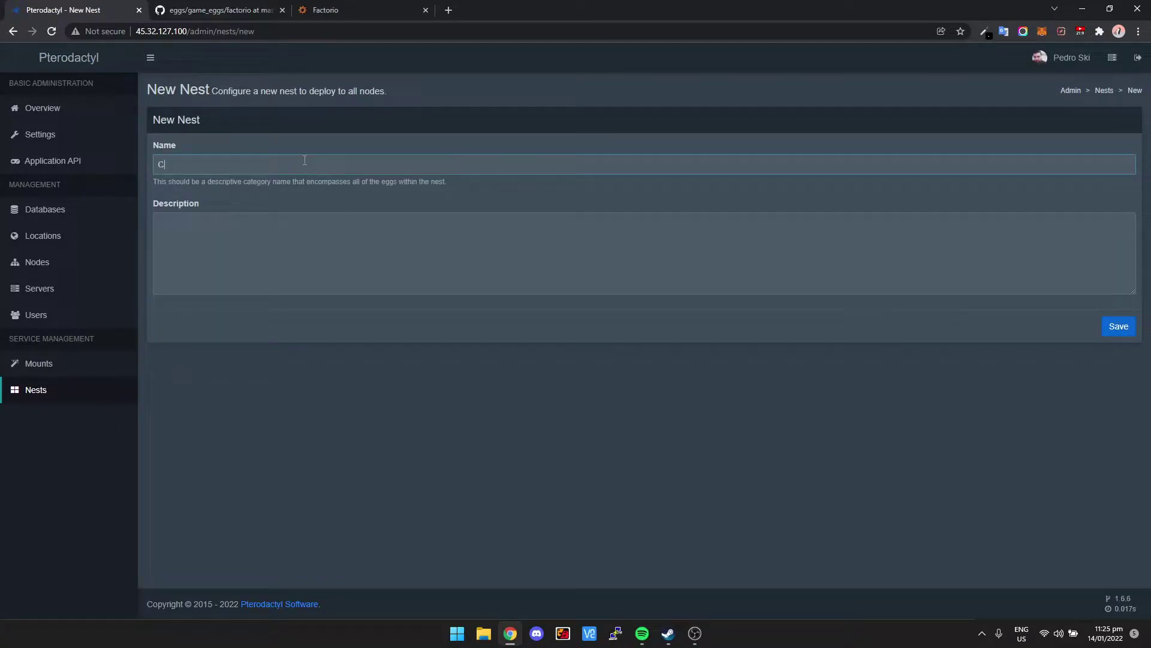
pyautogui.write('ustom Gm')
pyautogui.press('BackSpace')
pyautogui.write('ame')
pyautogui.write('s')
pyautogui.click(46, 399)
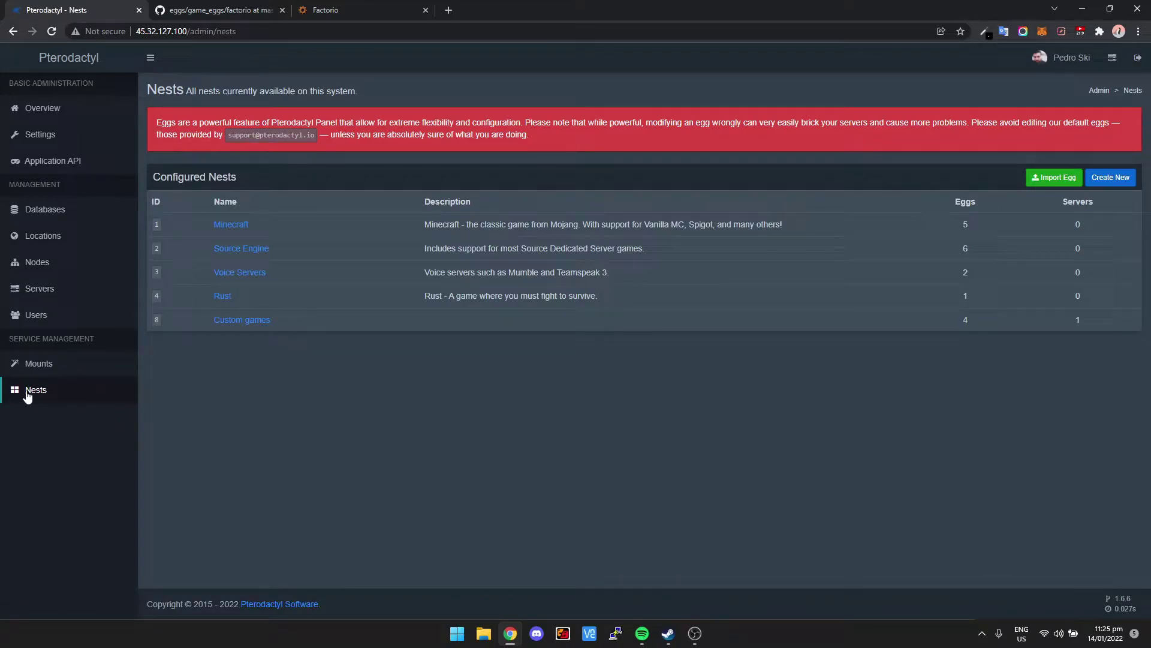
# Start an egg import and select egg-factorio from eggs-master/game_eggs/factorio/factorio
pyautogui.click(1053, 179)
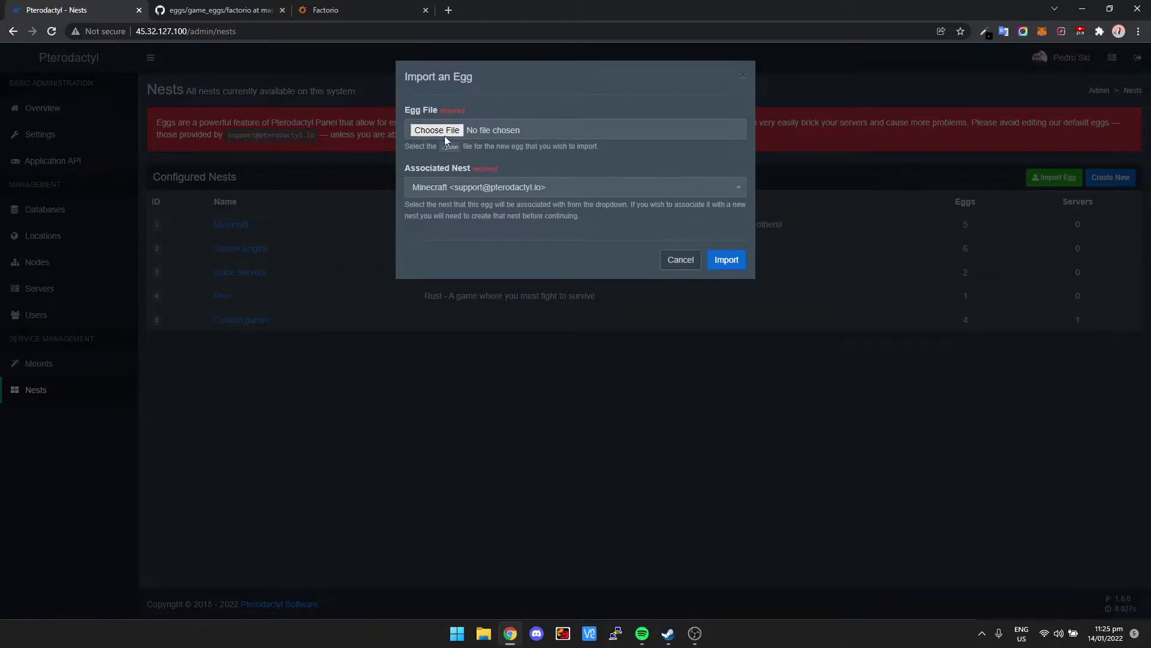
pyautogui.click(443, 132)
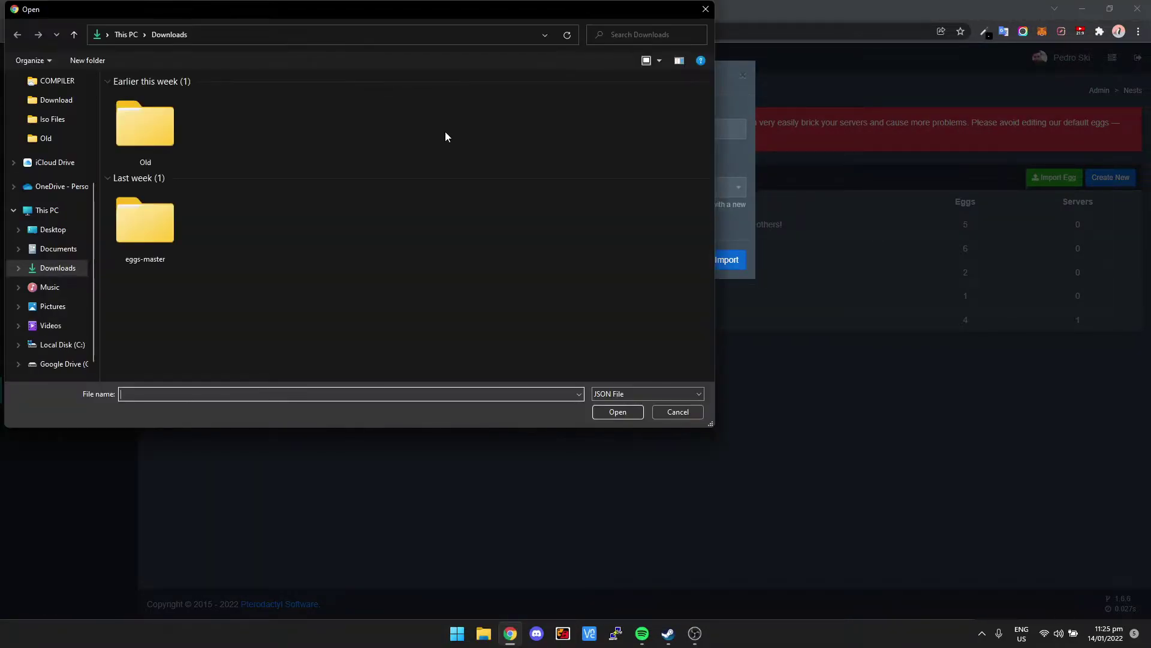
pyautogui.doubleClick(132, 207)
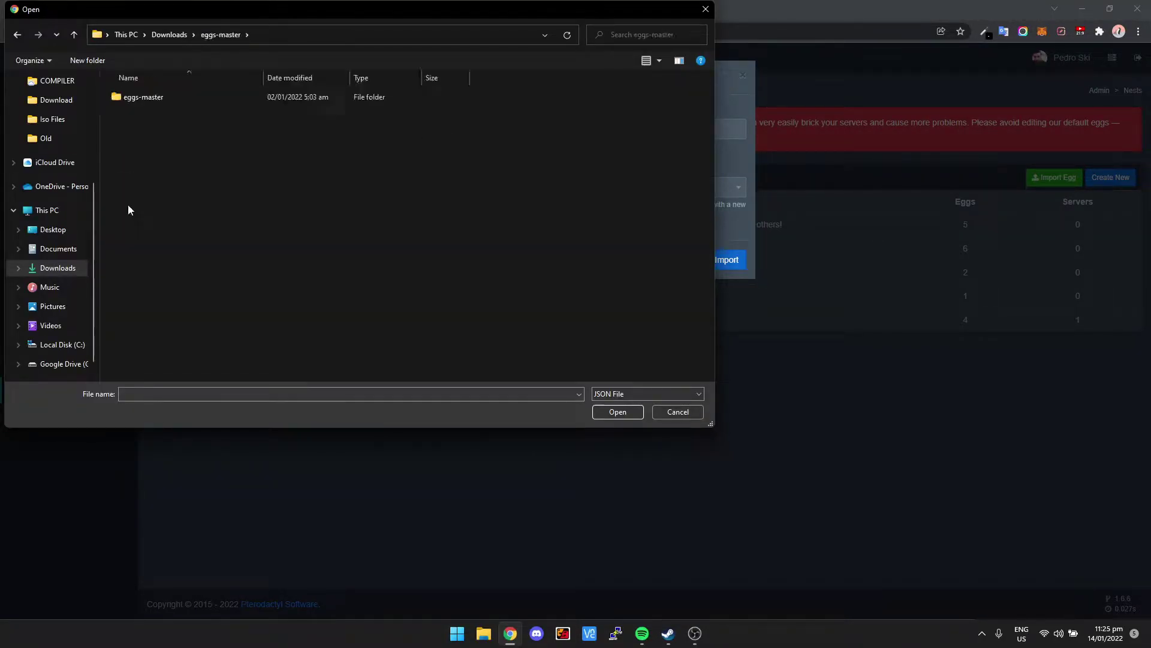
pyautogui.doubleClick(149, 96)
pyautogui.moveTo(179, 13); pyautogui.dragTo(215, 99)
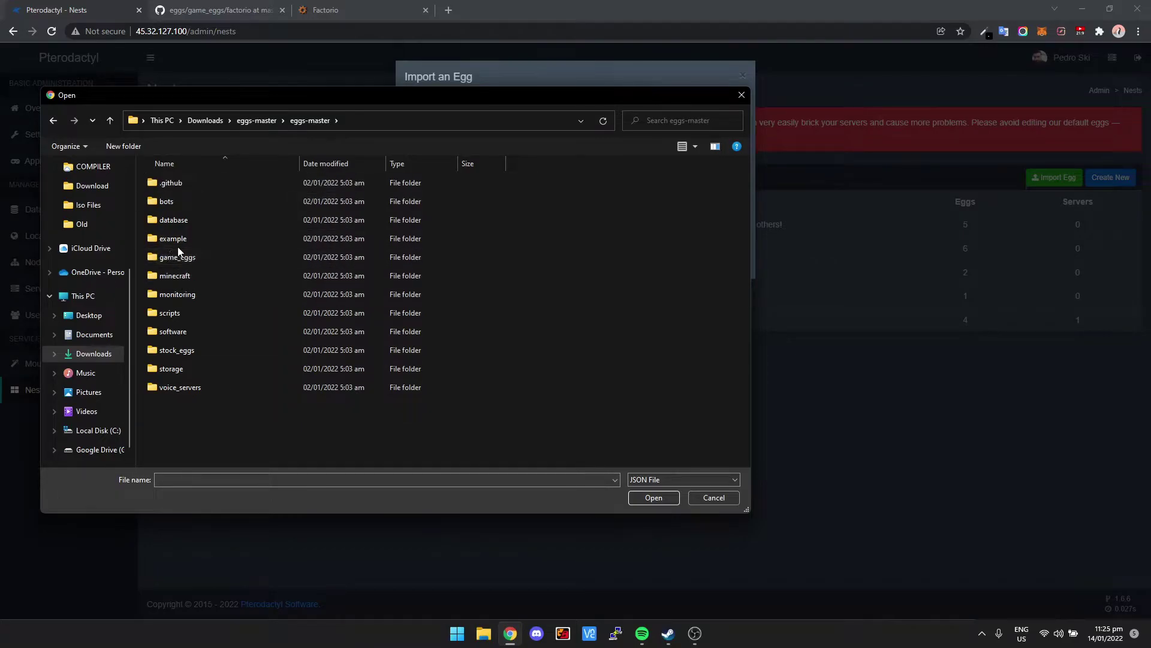
pyautogui.doubleClick(199, 257)
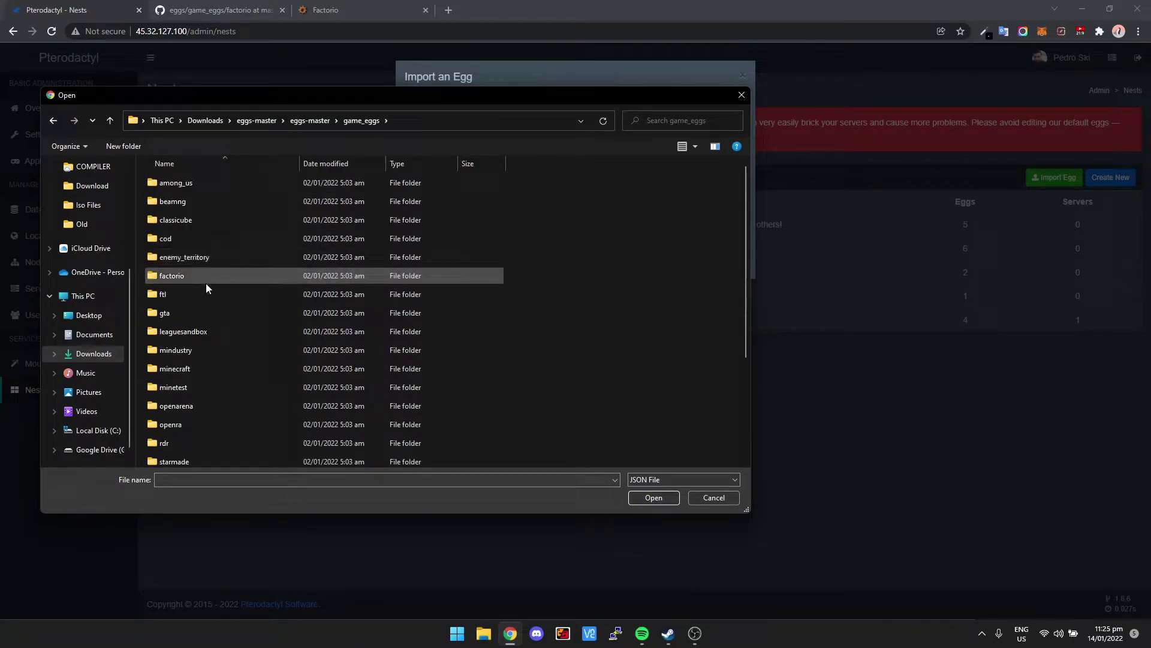
pyautogui.doubleClick(204, 280)
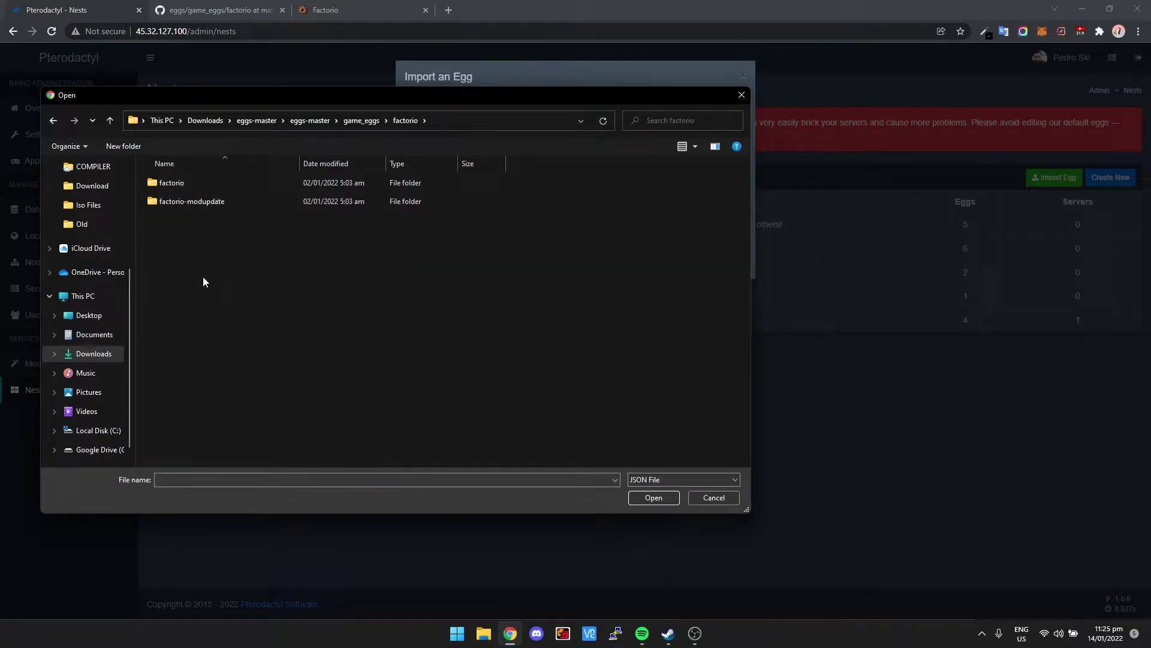
pyautogui.doubleClick(193, 181)
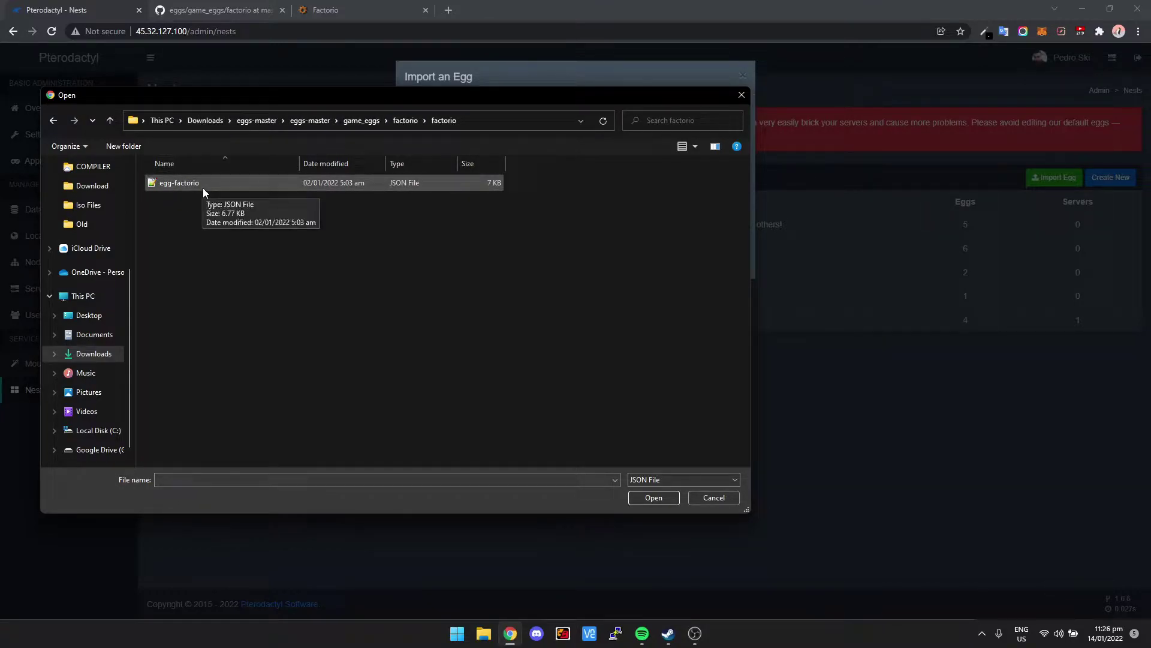
pyautogui.doubleClick(202, 189)
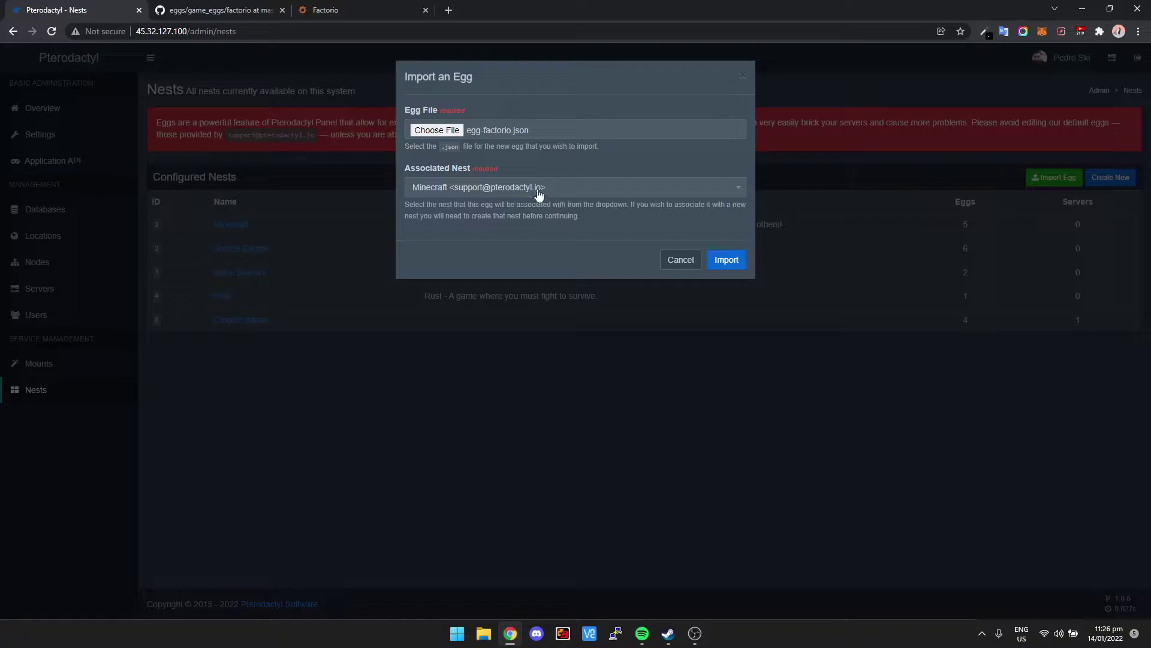
# Associate the egg with the Custom games nest and import it
pyautogui.click(430, 187)
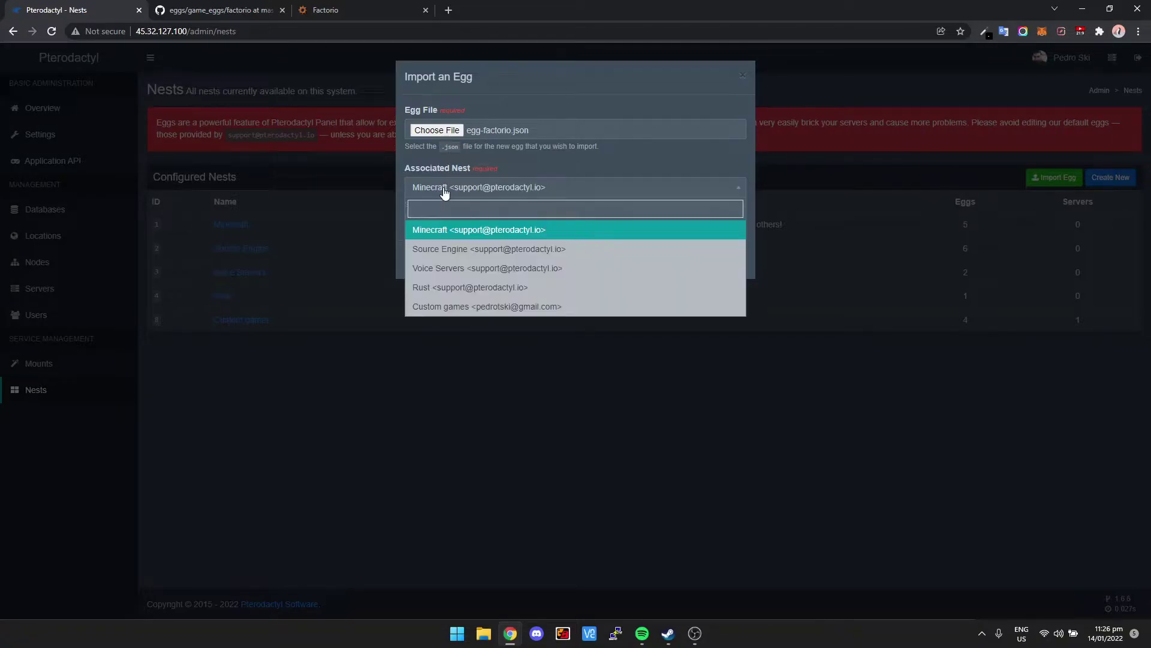
pyautogui.click(468, 309)
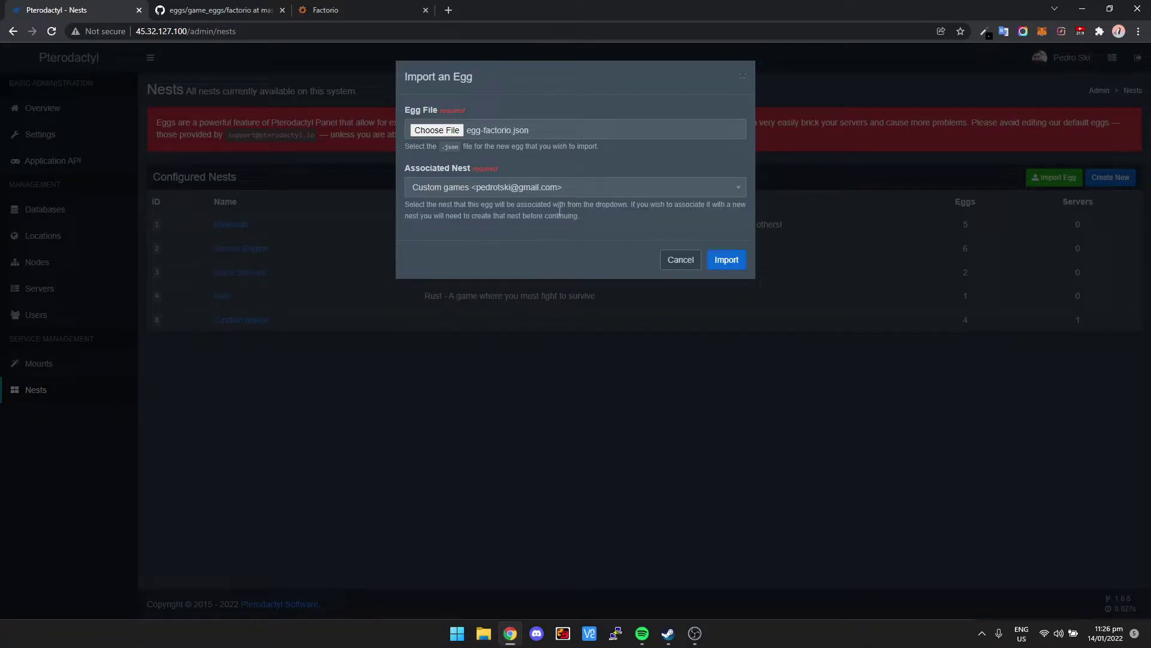
pyautogui.click(734, 261)
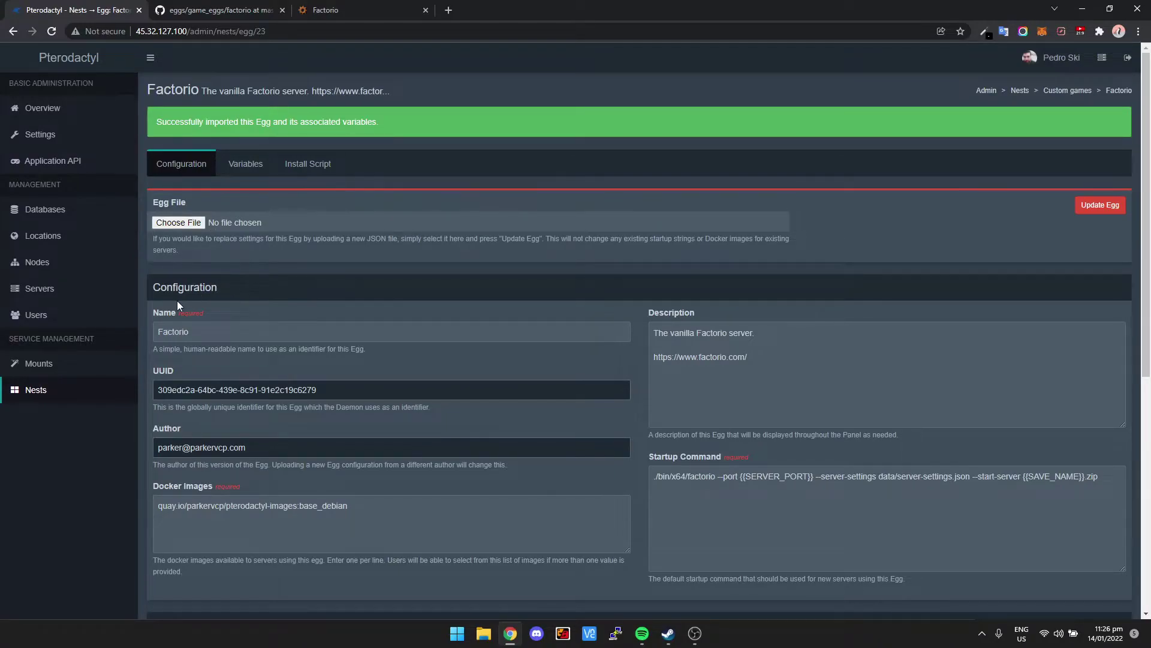
# Start a new server owned by the panel user, with unlimited disk space
pyautogui.click(40, 288)
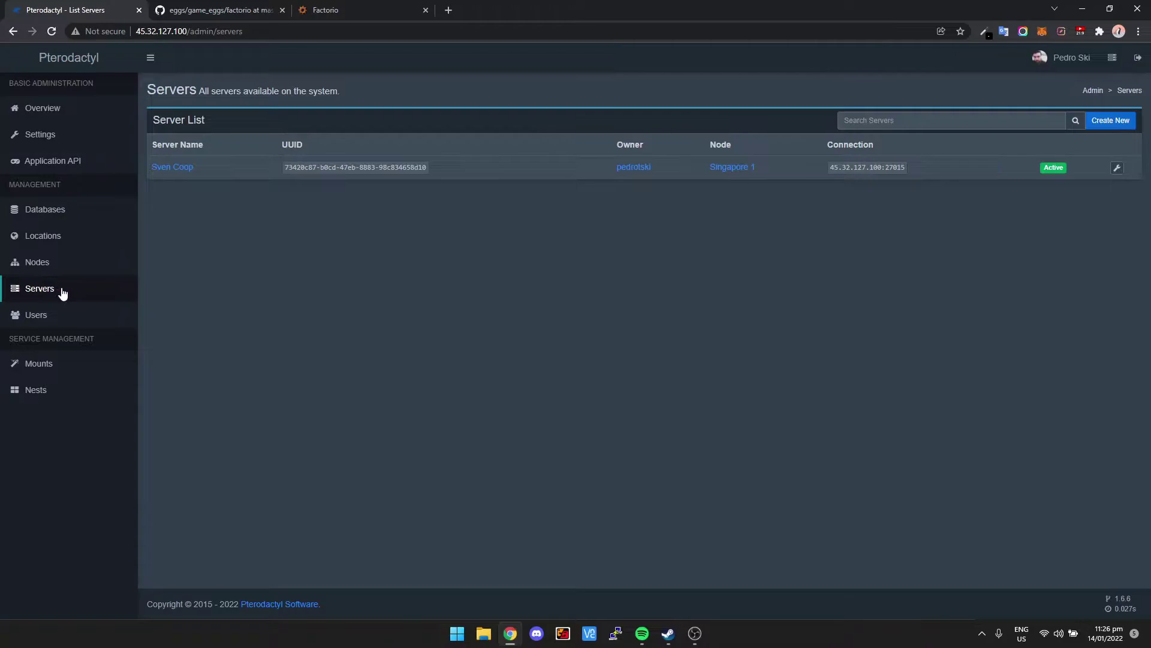
pyautogui.click(1117, 125)
pyautogui.click(380, 165)
pyautogui.write('Factorio')
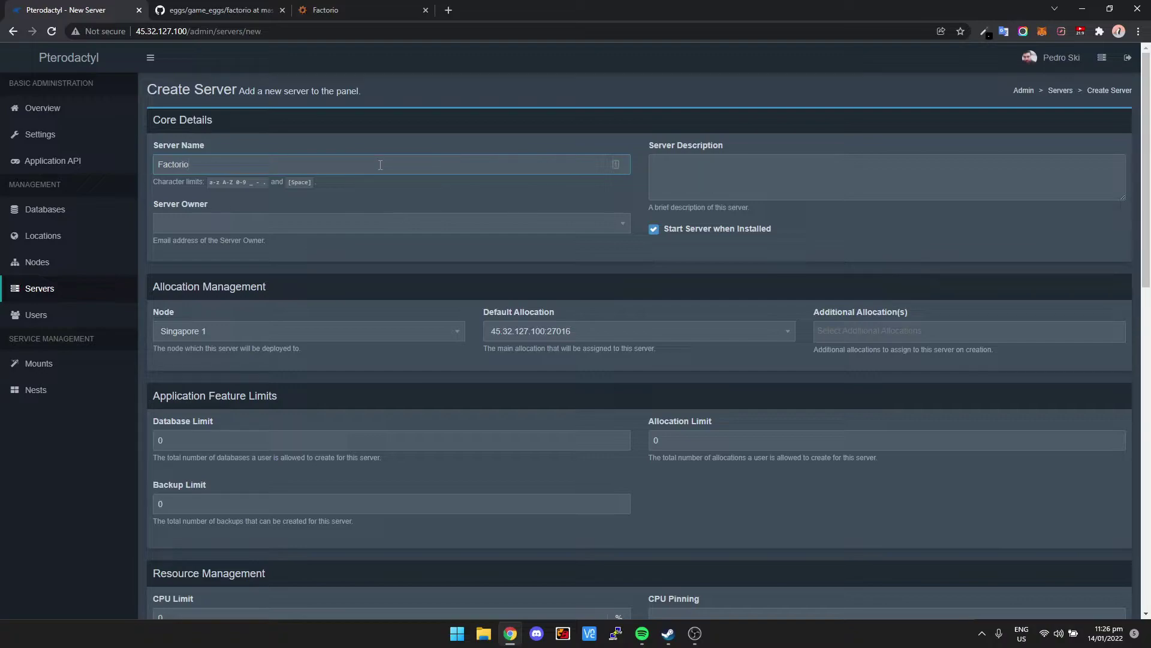
pyautogui.click(265, 230)
pyautogui.write('pedr')
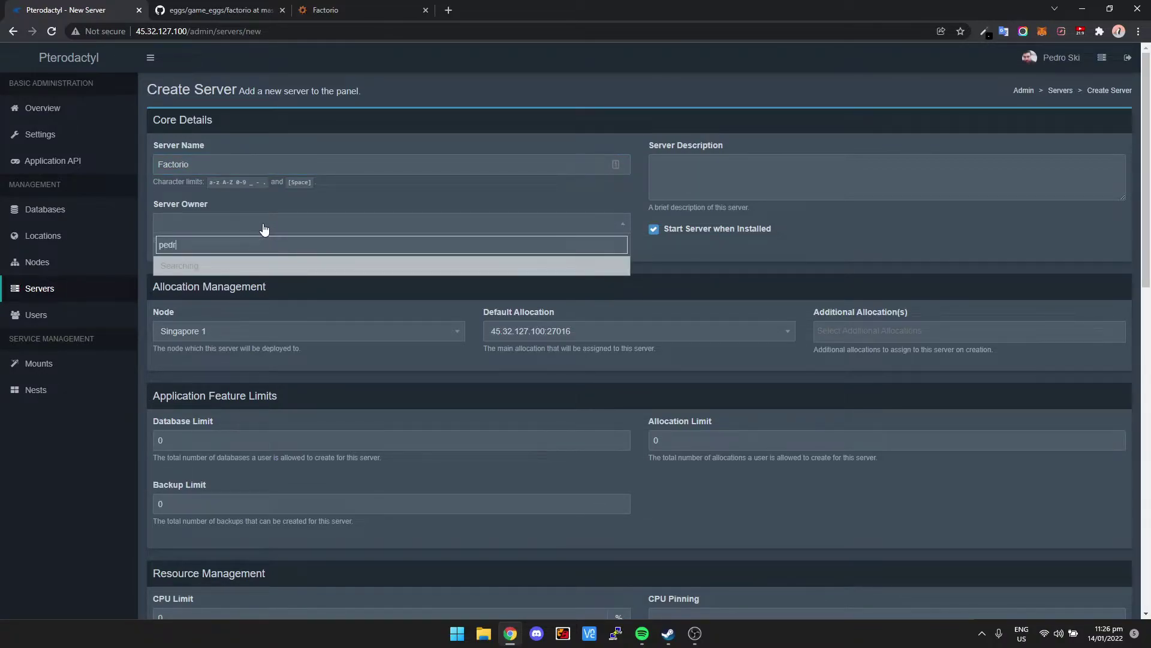
pyautogui.click(245, 267)
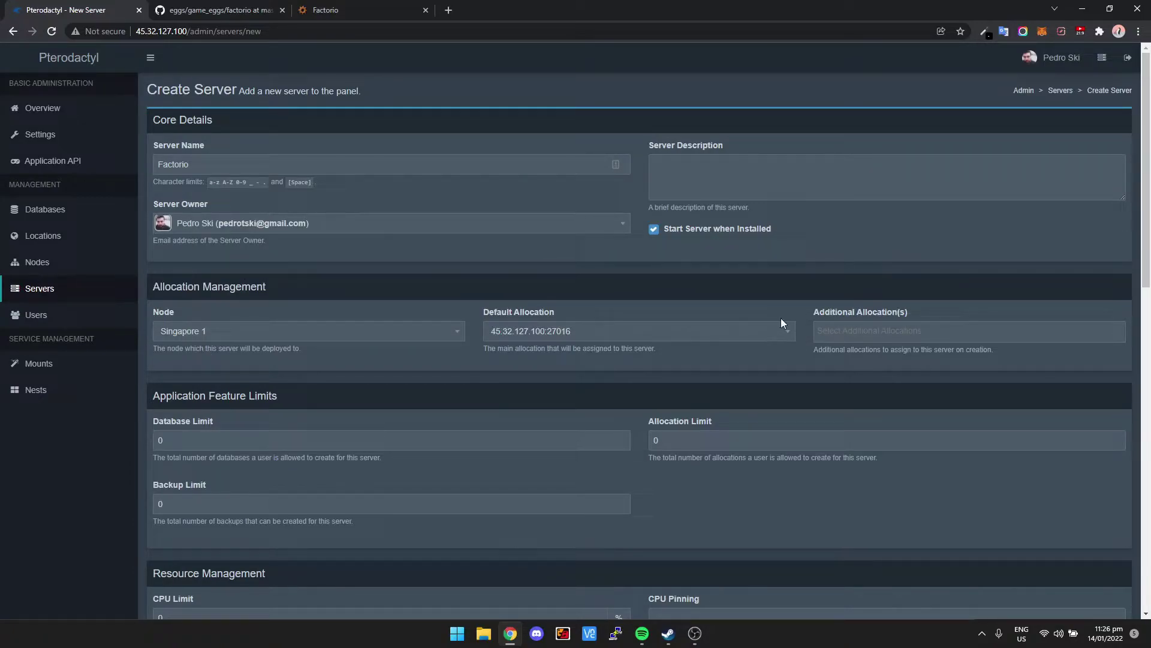
pyautogui.scroll(-1, 498, 385)
pyautogui.scroll(-1, 213, 366)
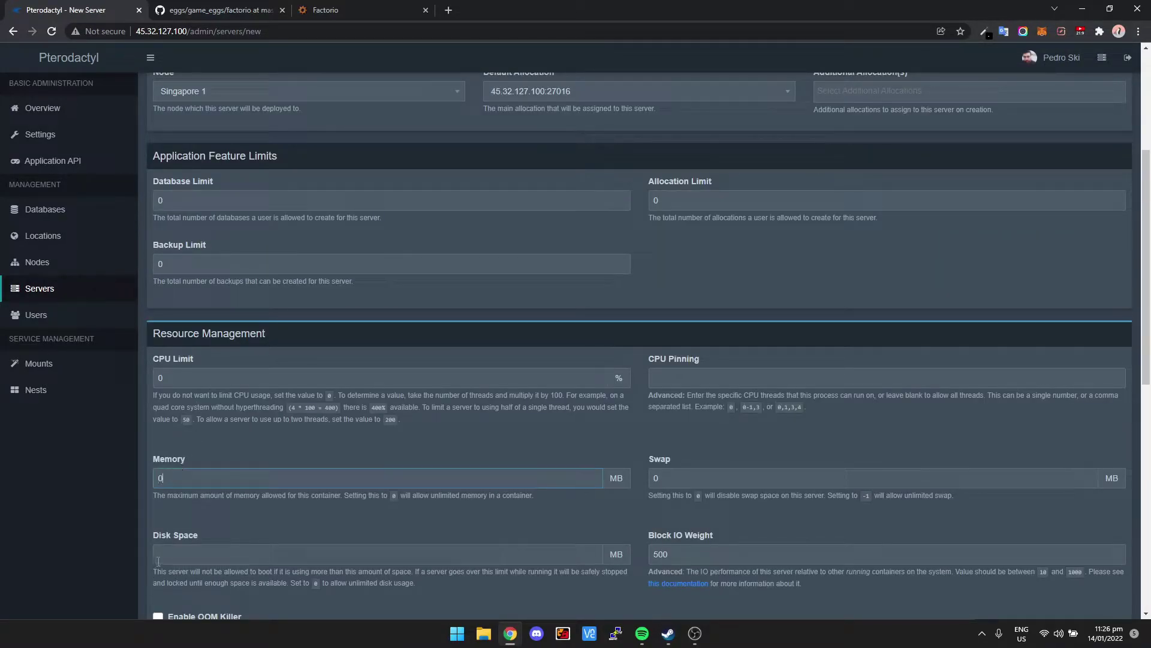
pyautogui.click(190, 549)
pyautogui.write('0')
pyautogui.scroll(-1, 179, 484)
pyautogui.scroll(-1, 204, 444)
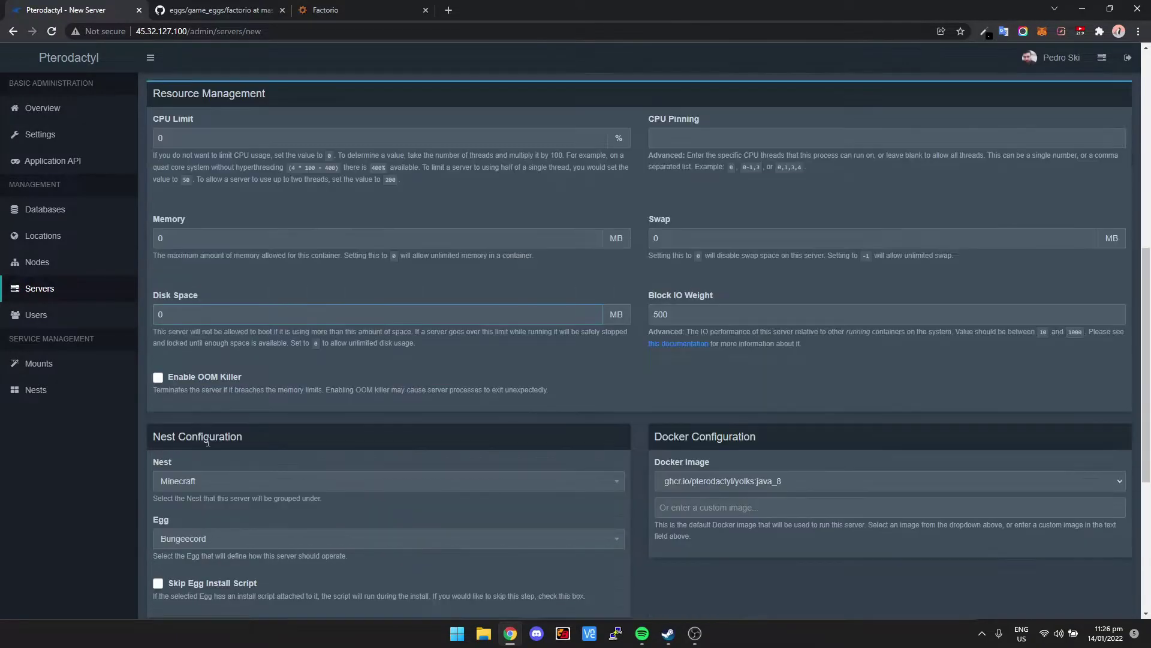
pyautogui.scroll(-1, 180, 449)
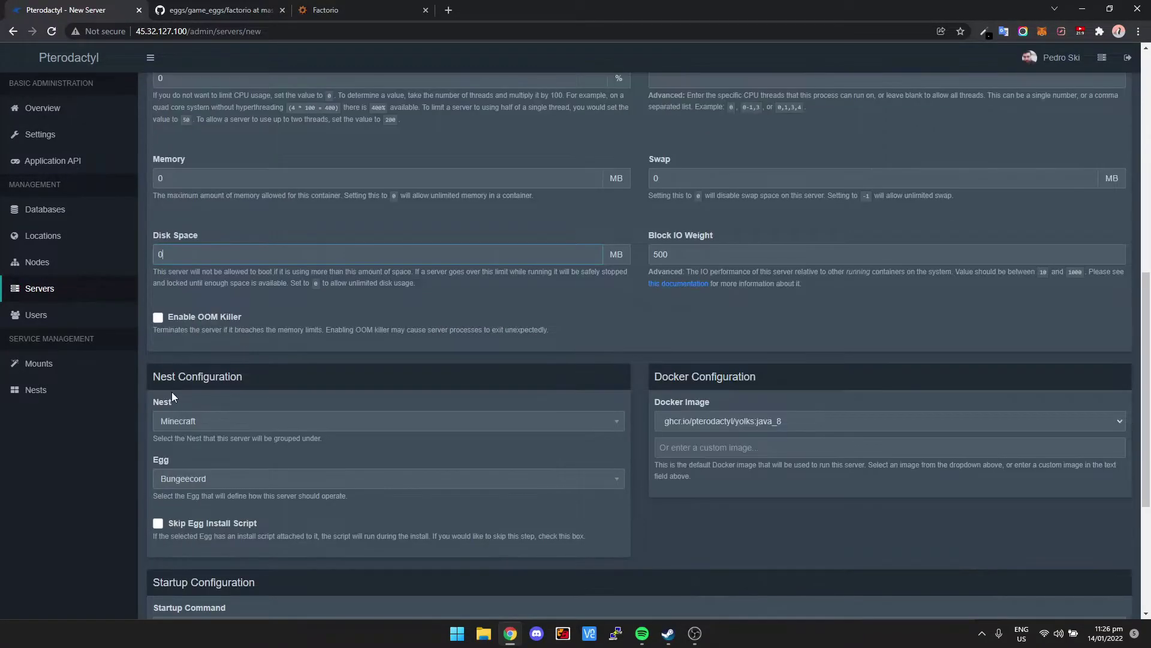
# Set the new server's nest to Custom games and its egg to Factorio
pyautogui.click(209, 427)
pyautogui.click(203, 542)
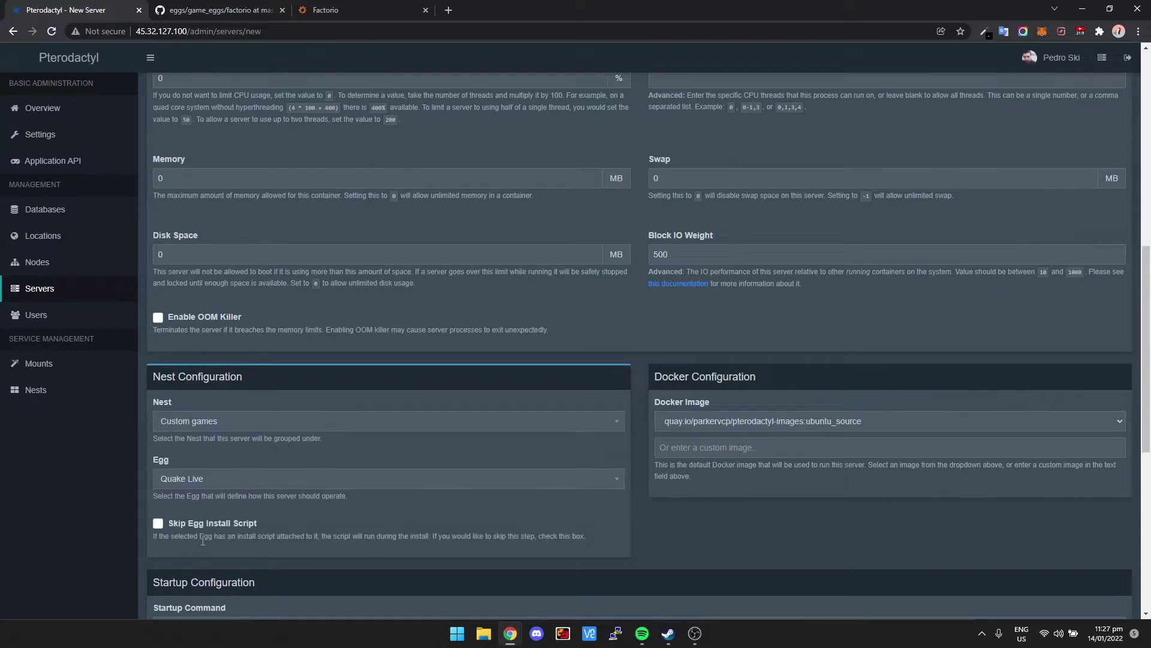
pyautogui.click(218, 482)
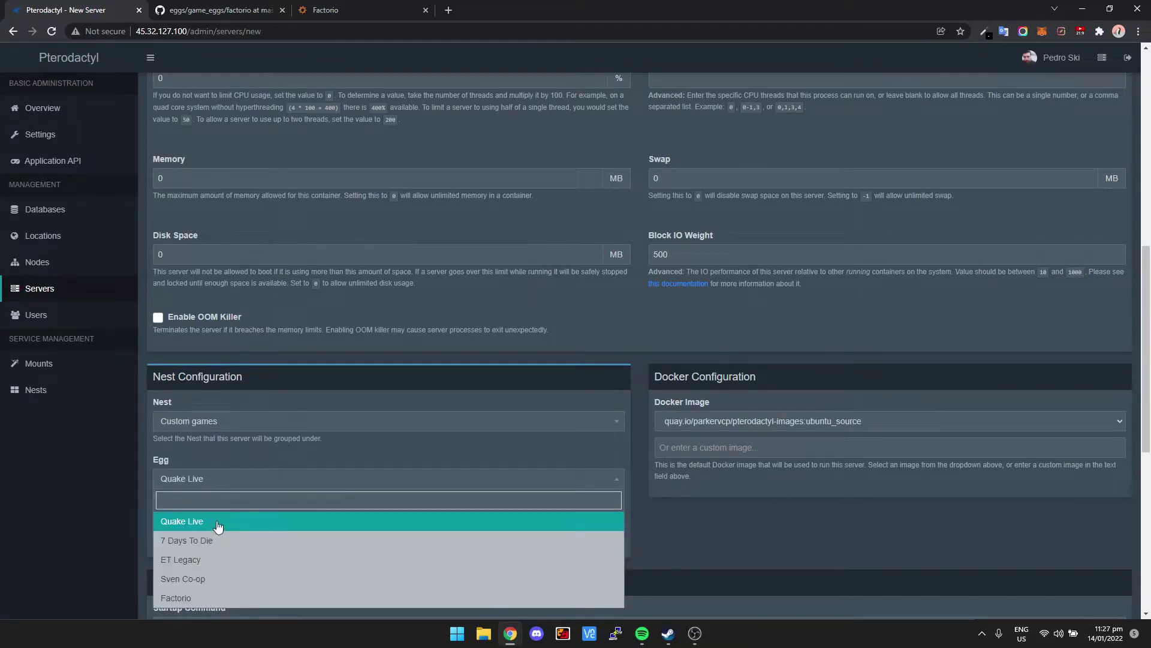
pyautogui.click(213, 600)
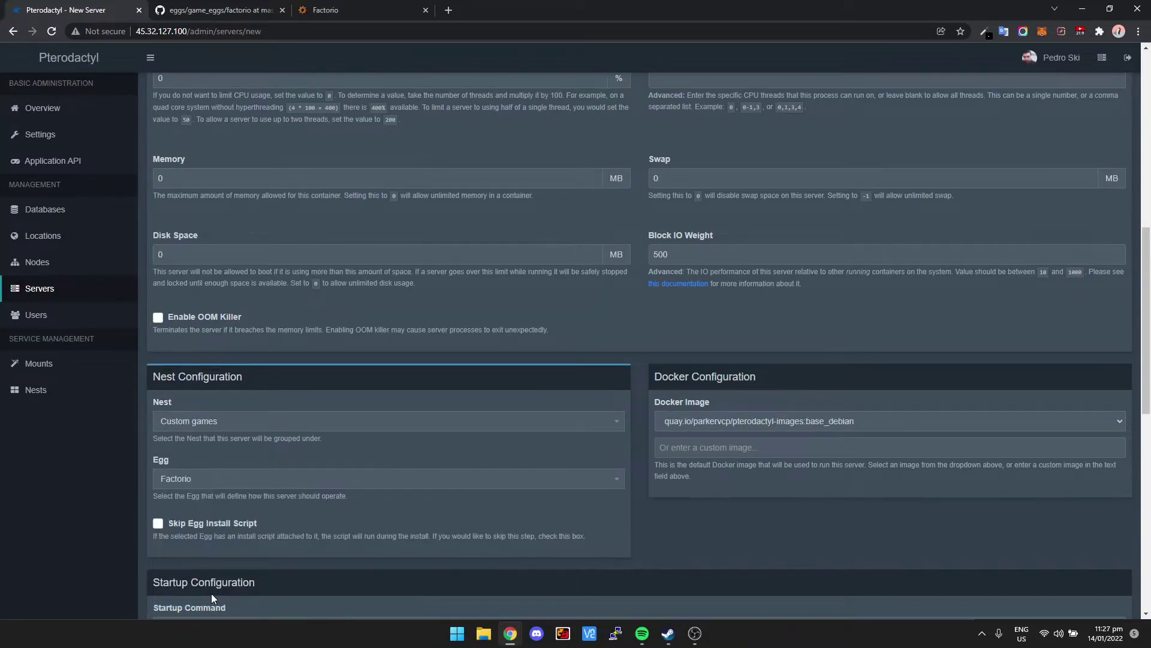
pyautogui.scroll(-2, 623, 512)
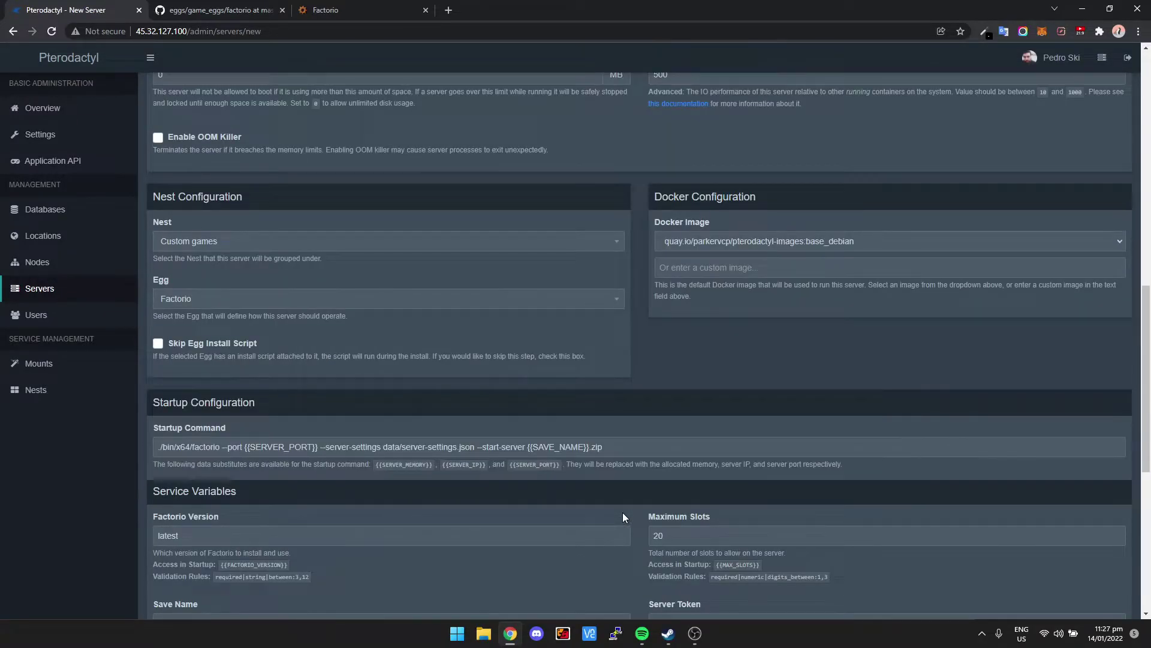
pyautogui.scroll(-1, 623, 513)
pyautogui.scroll(-1, 245, 467)
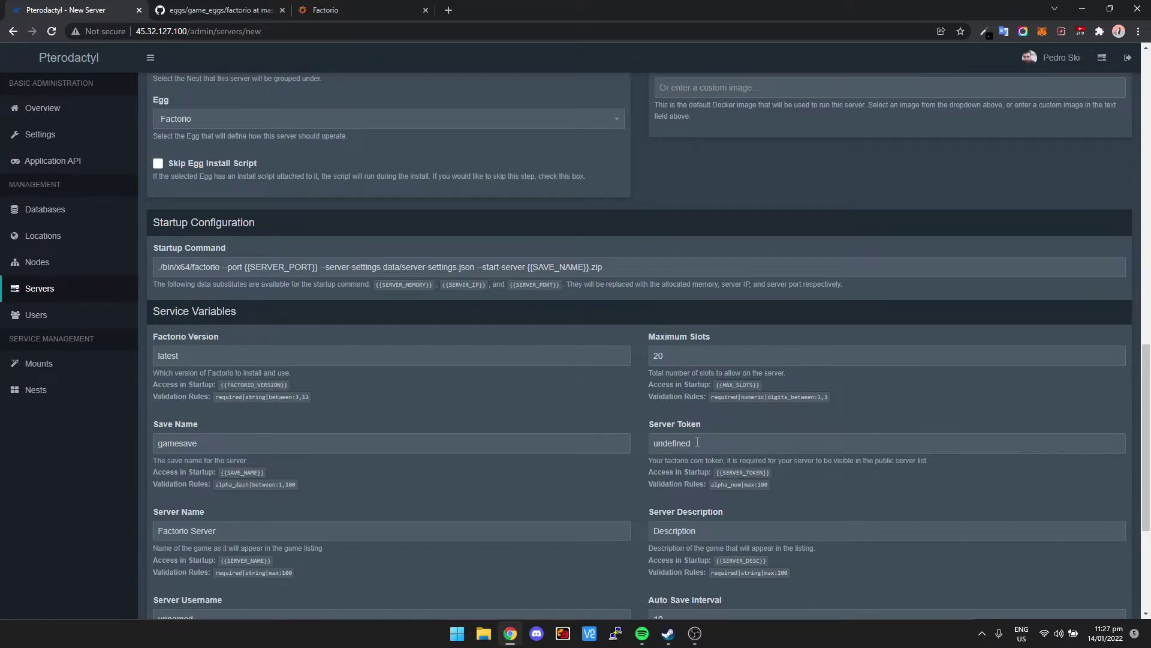
pyautogui.scroll(-1, 565, 455)
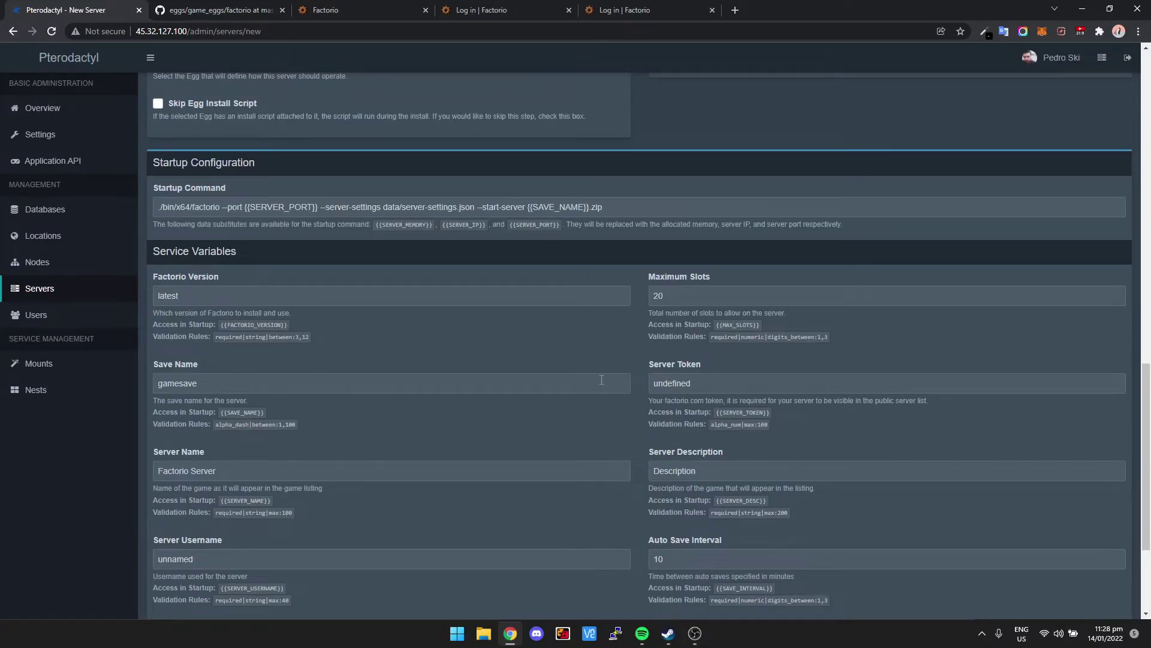
pyautogui.click(461, 9)
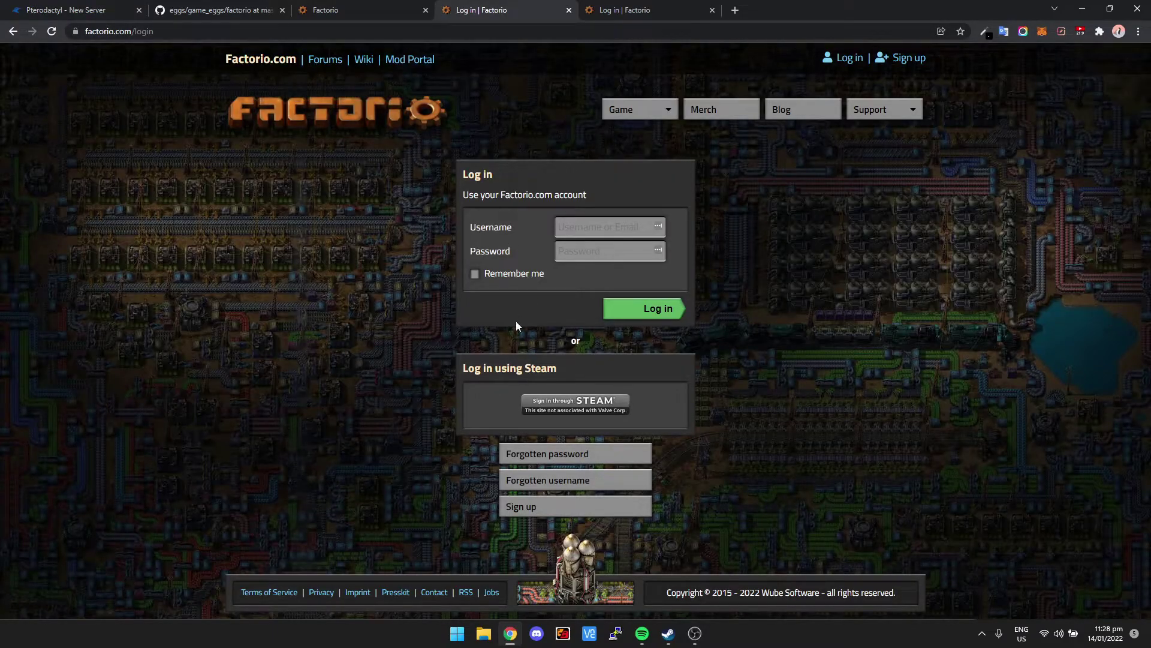
# Sign in to Factorio.com through Steam, then go back to the Pterodactyl server form
pyautogui.click(586, 416)
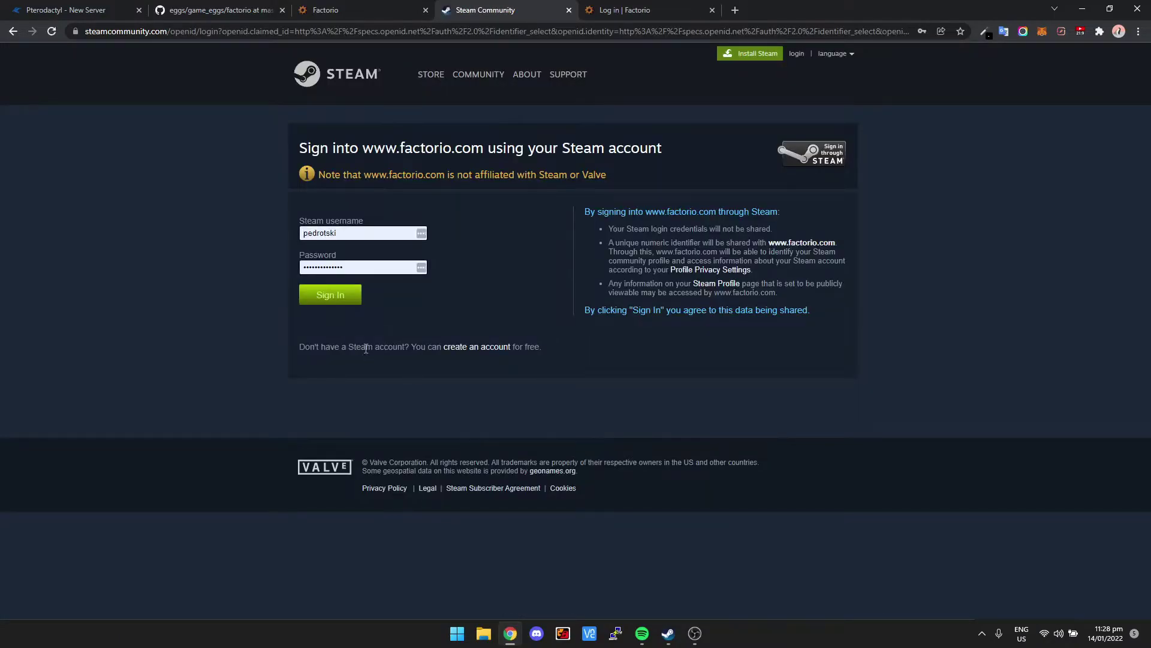
pyautogui.click(351, 298)
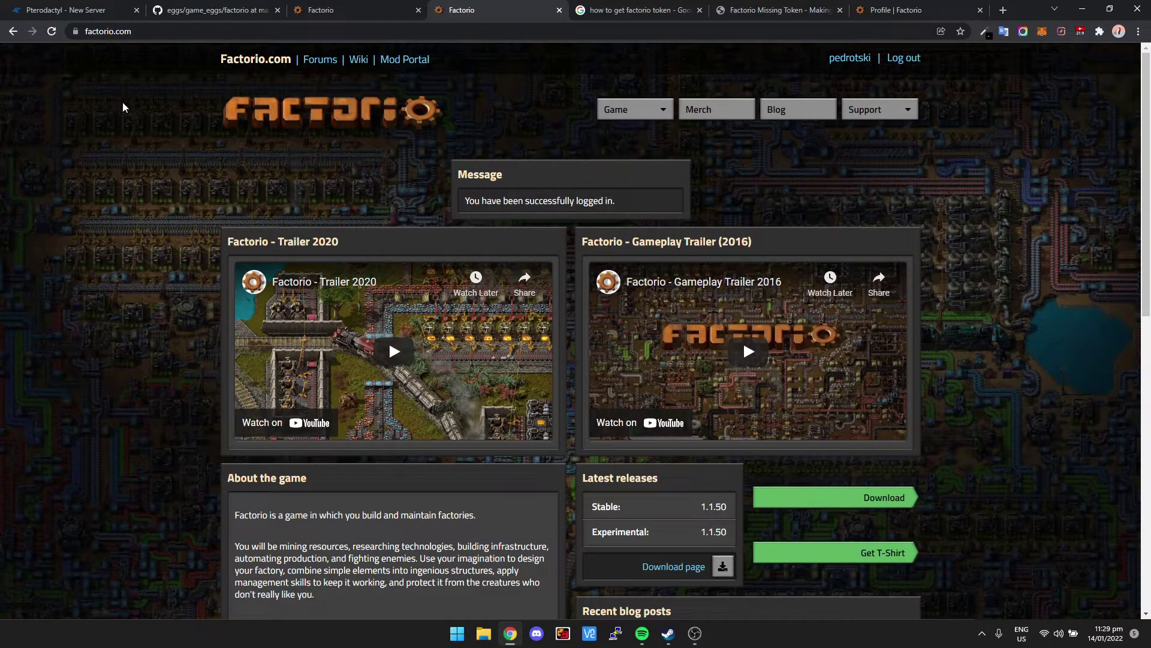
pyautogui.click(93, 11)
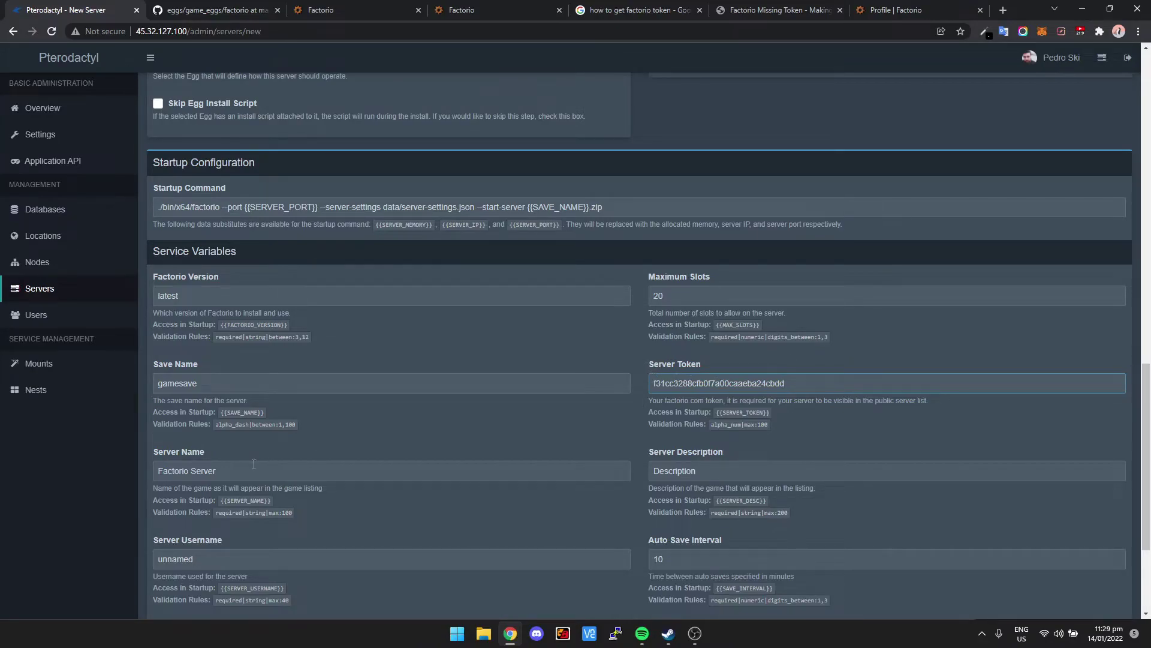
pyautogui.scroll(-2, 241, 447)
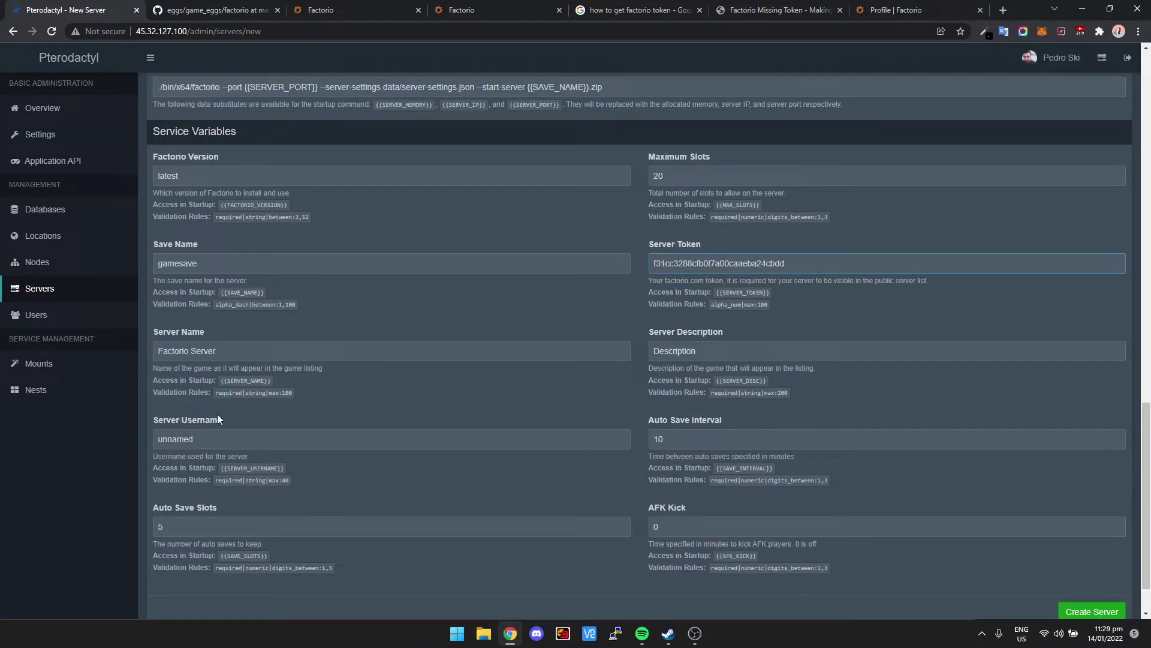
pyautogui.scroll(-1, 344, 443)
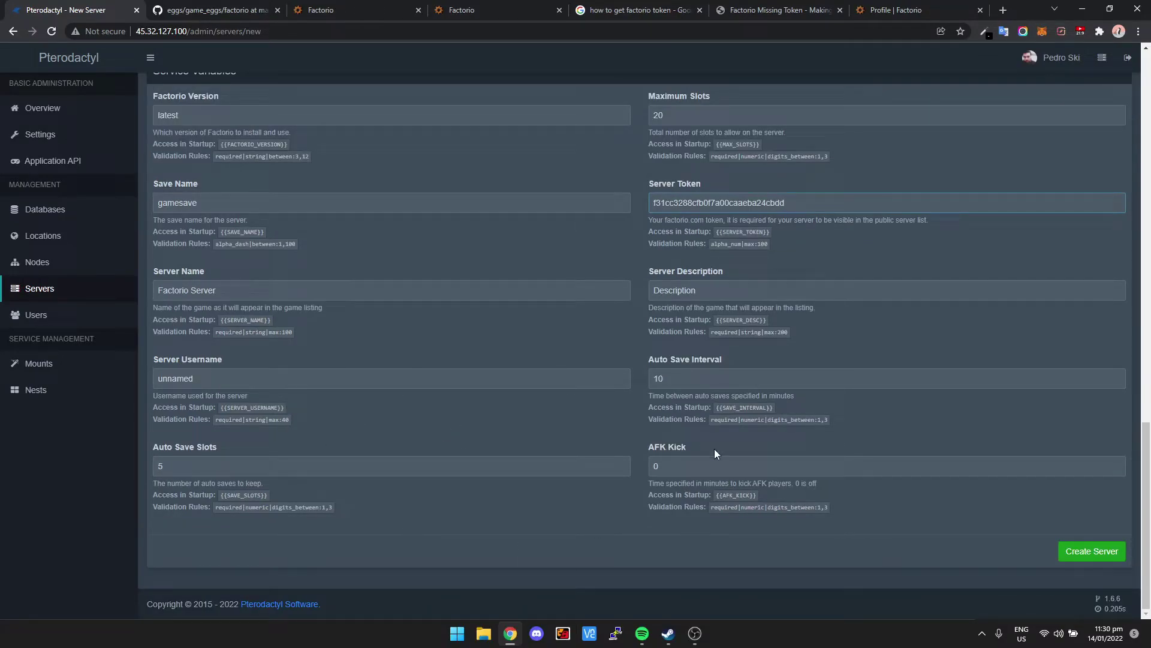
# Submit the new Factorio server using the pasted factorio.com token
pyautogui.click(1103, 557)
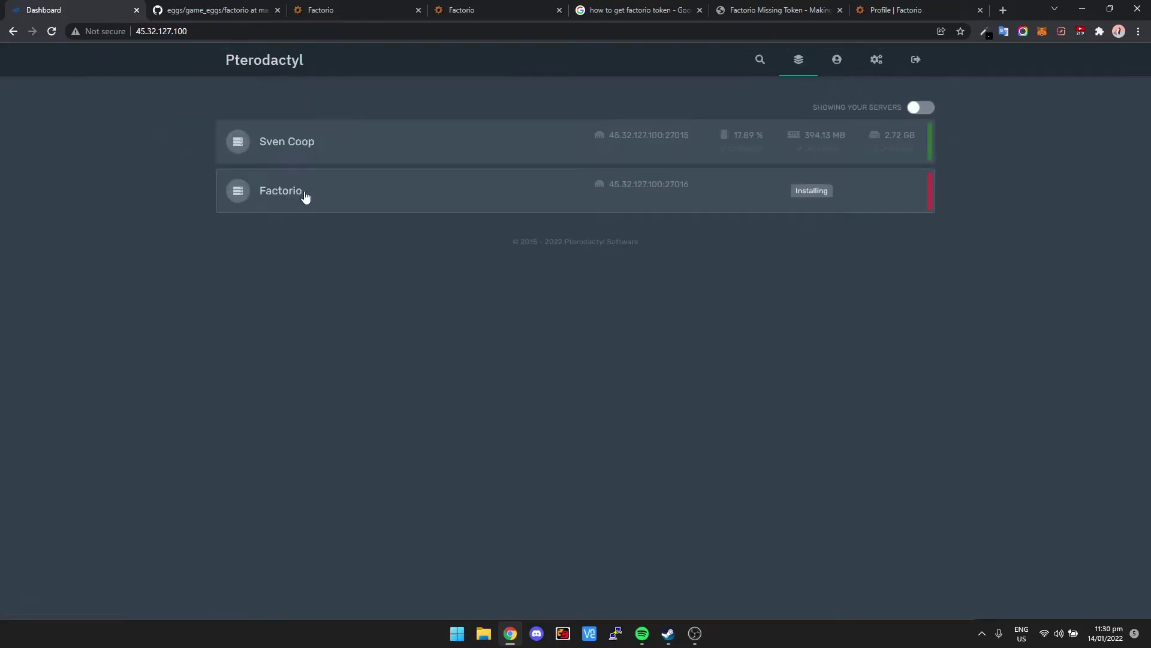
# Open the Factorio server from the dashboard and copy 45.32.127.100:27016 once it runs
pyautogui.click(291, 196)
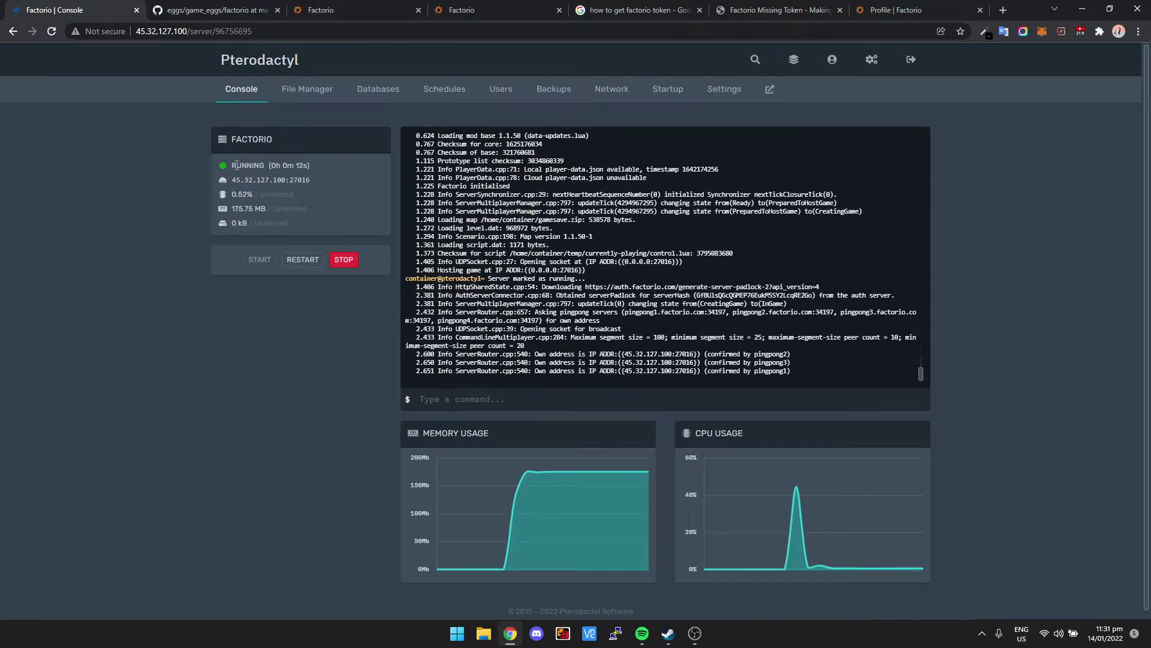
pyautogui.click(266, 182)
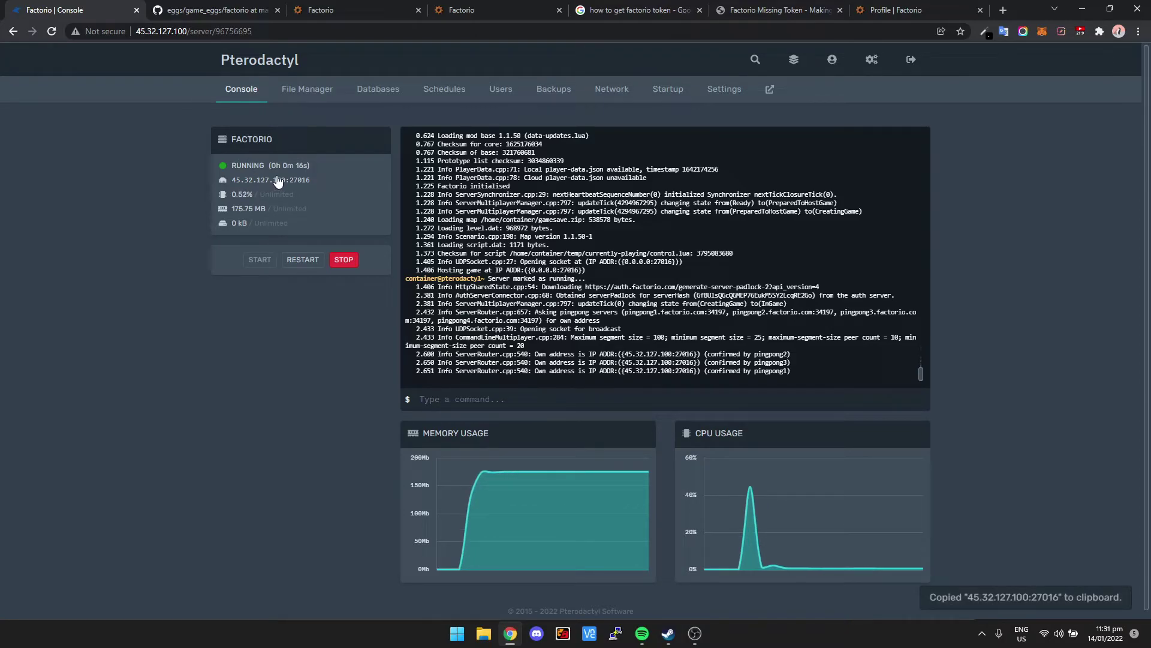
# Launch Factorio and connect to 45.32.127.100:27016 via Multiplayer > Connect to address
pyautogui.click(668, 633)
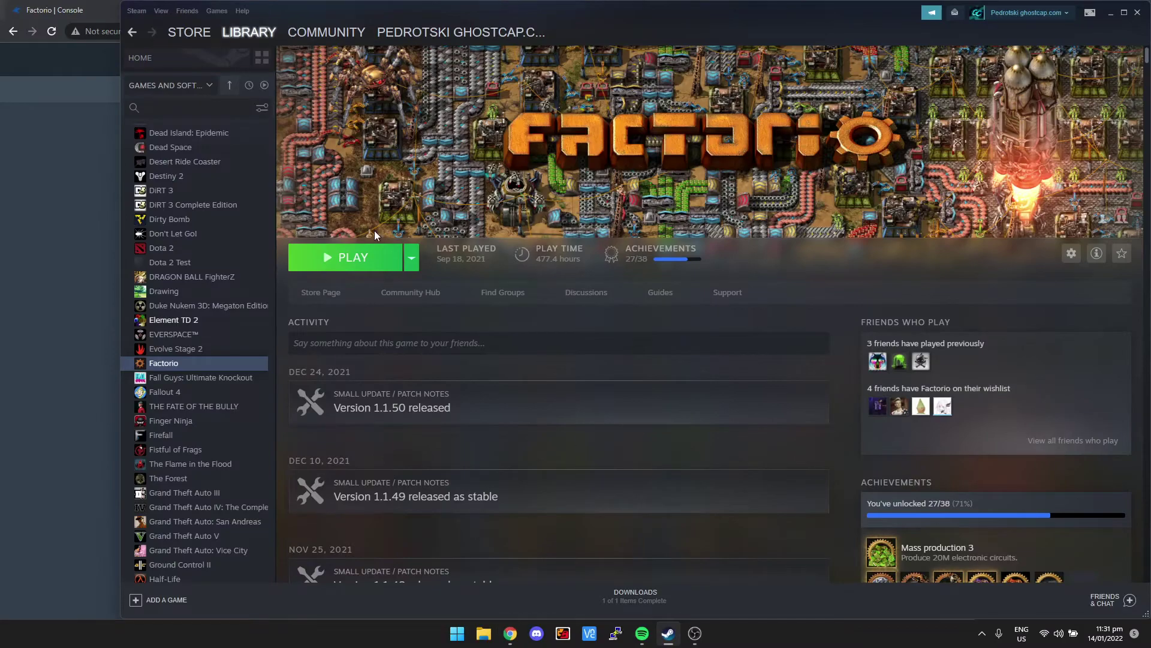
pyautogui.click(342, 258)
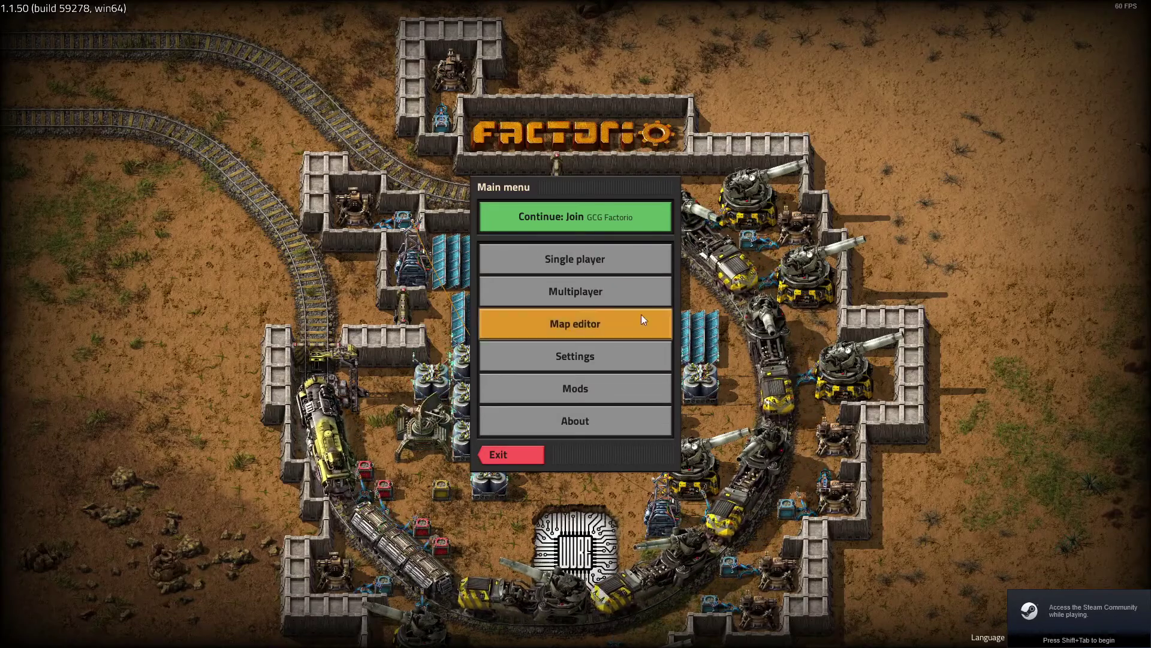
pyautogui.click(581, 291)
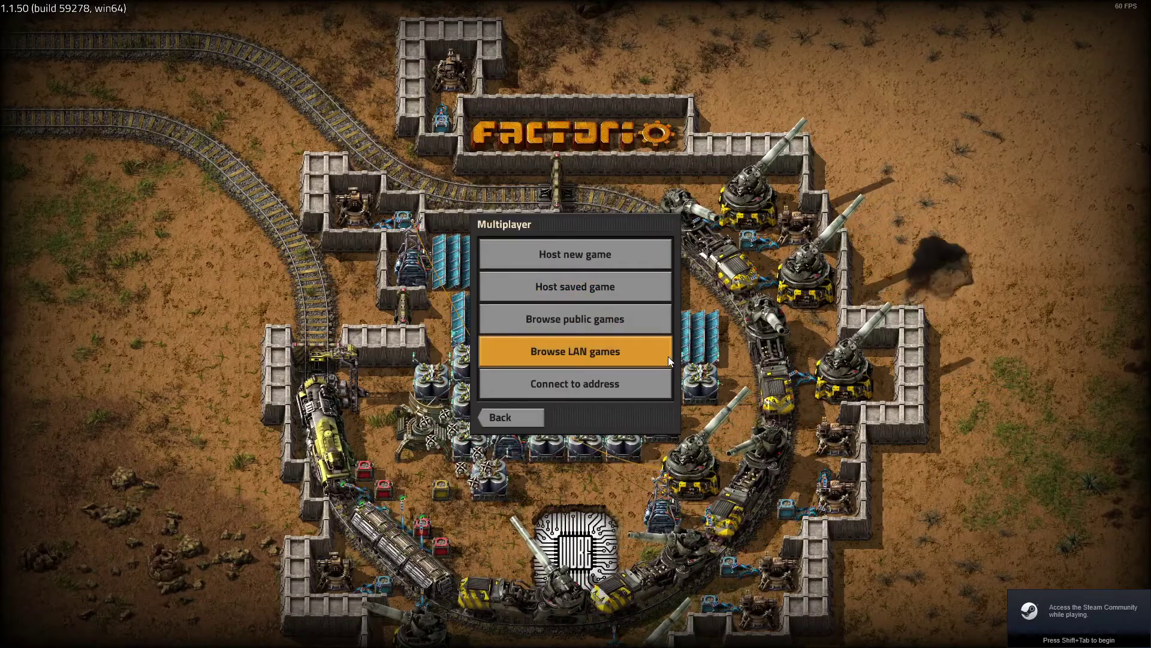
pyautogui.click(586, 386)
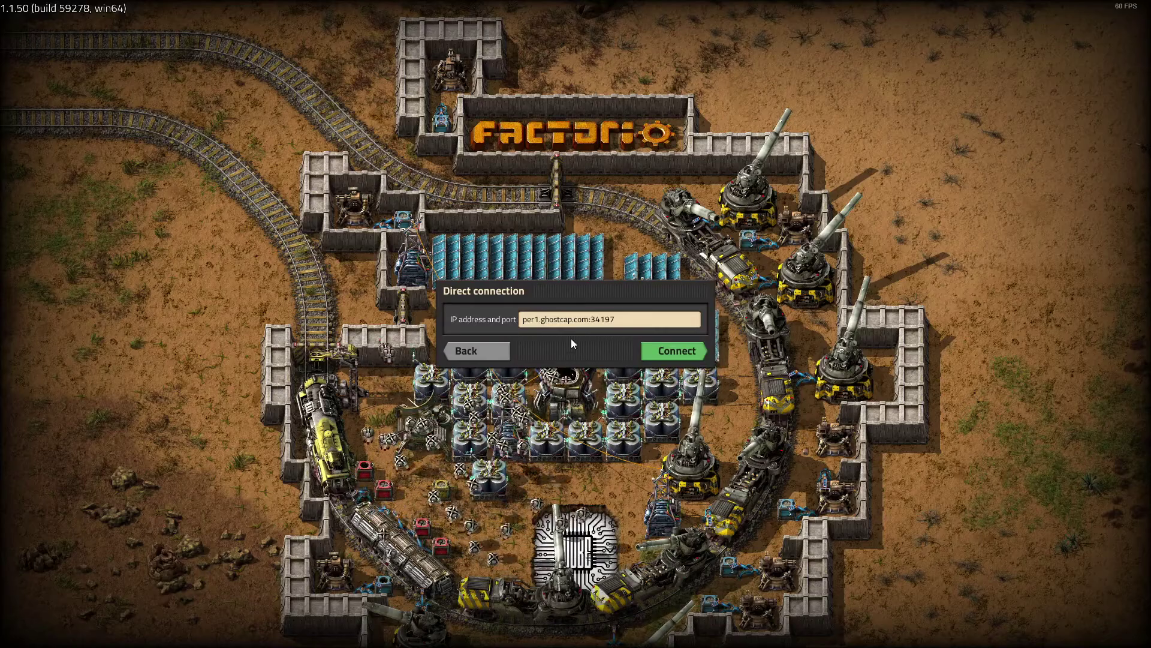
pyautogui.press('BackSpace')
pyautogui.write('45.32.127.100:27016')
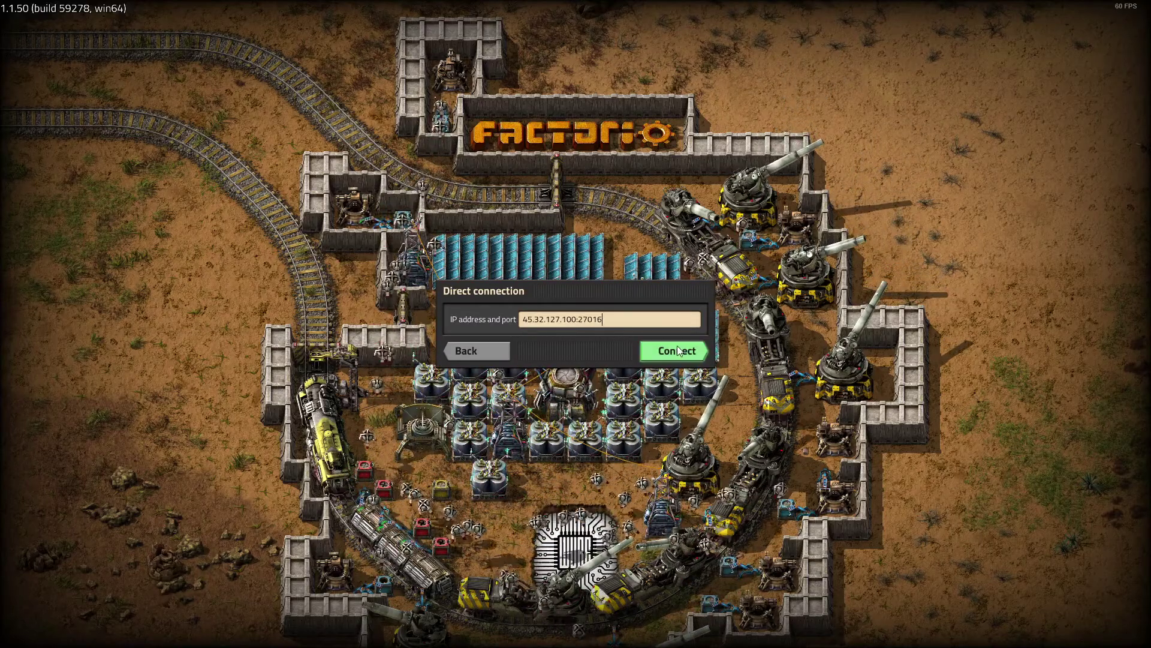
pyautogui.click(677, 351)
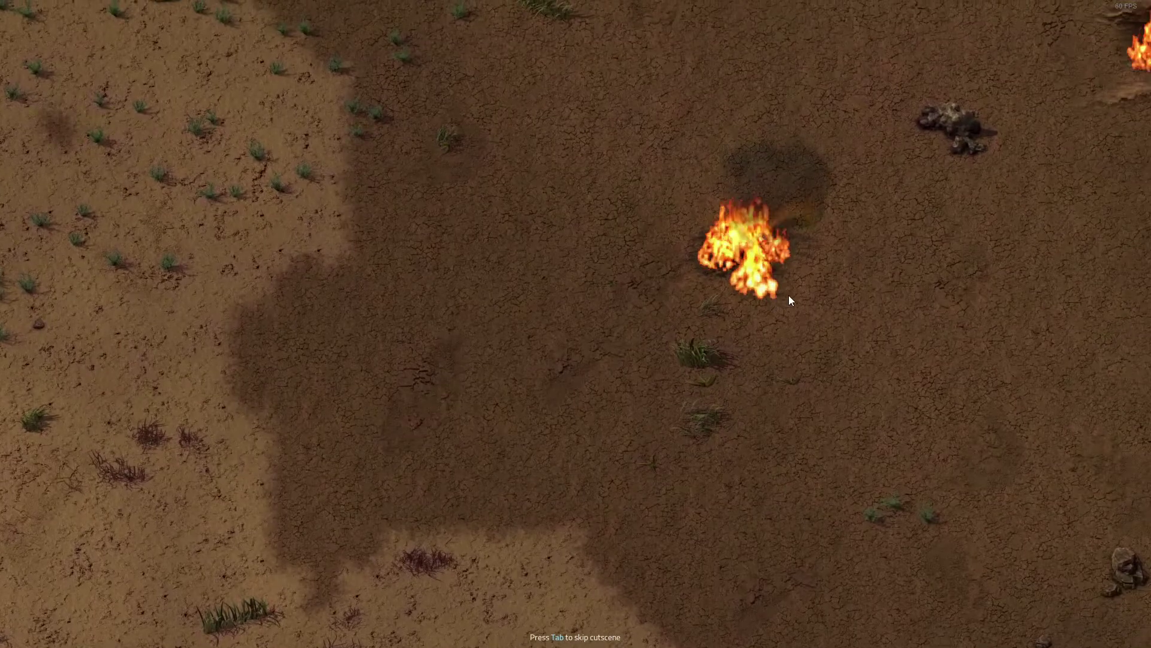
# Skip the intro cutscene and walk the character around the crash site
pyautogui.press('Tab')
pyautogui.press('d')
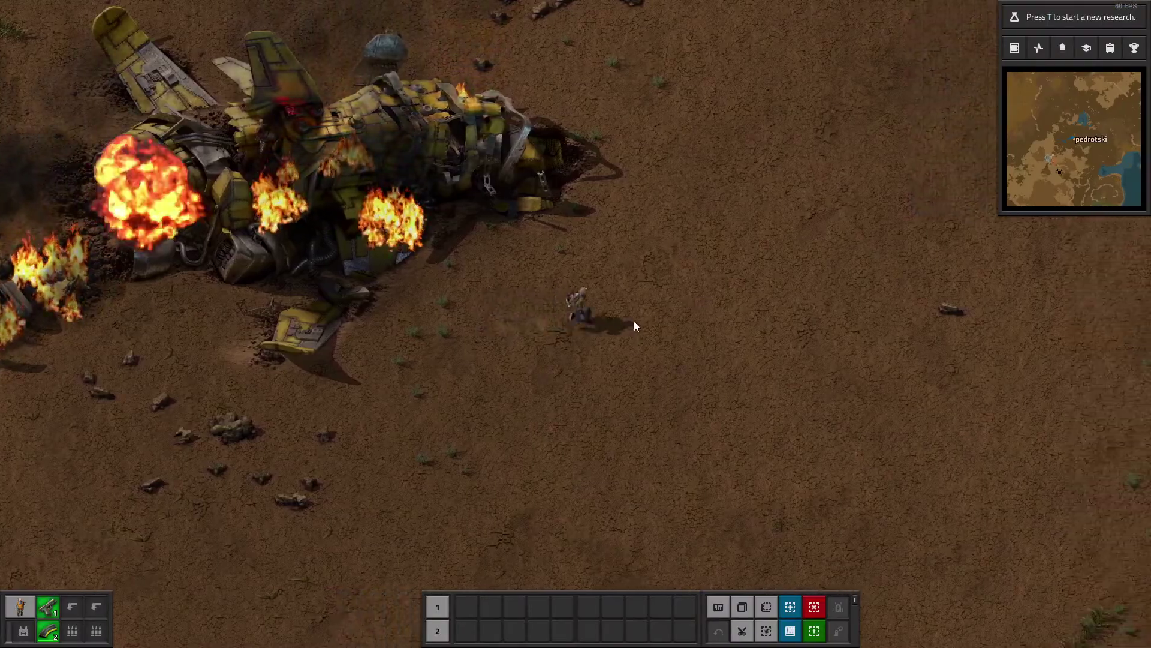
pyautogui.press('w')
pyautogui.press('a')
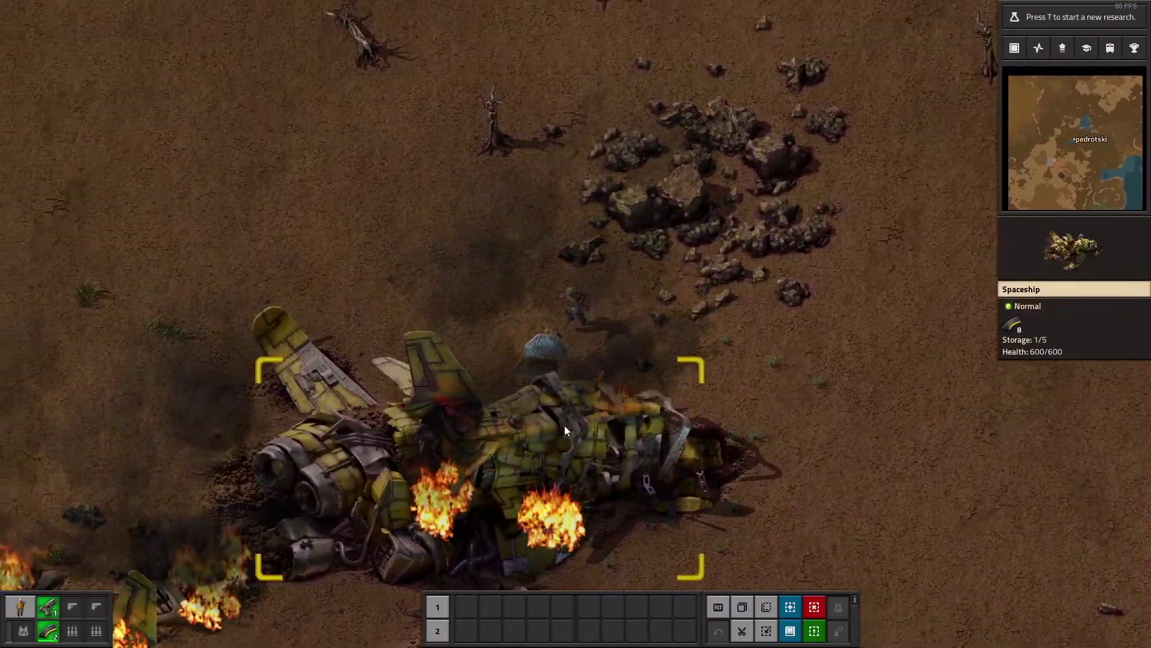
pyautogui.press('s')
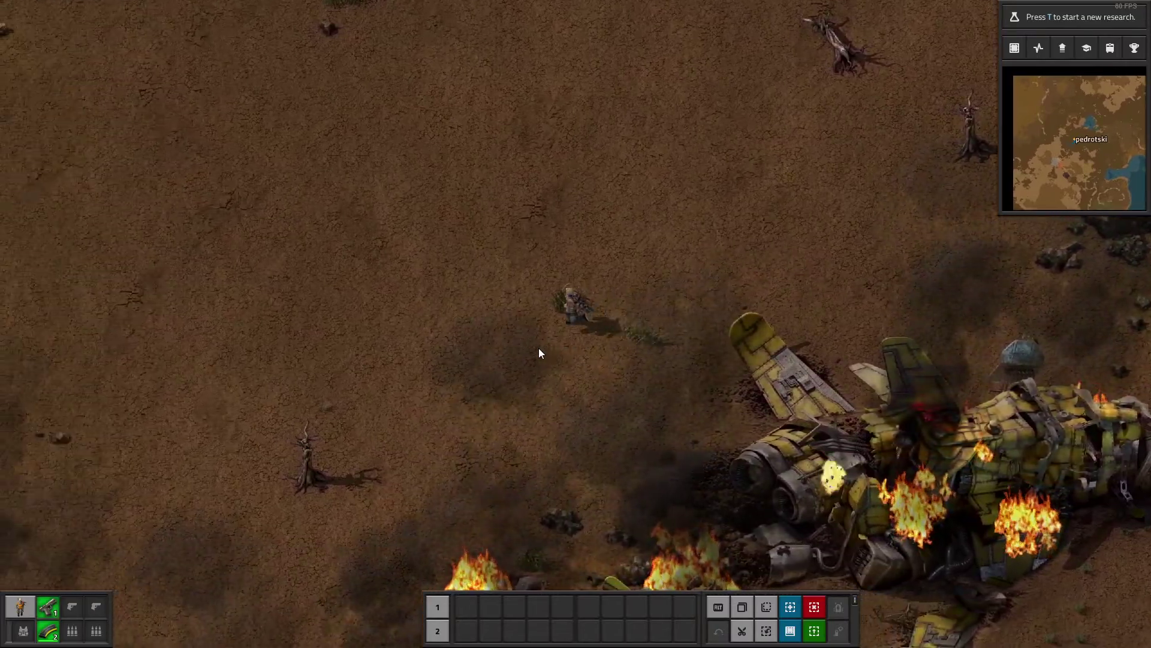
pyautogui.press('s')
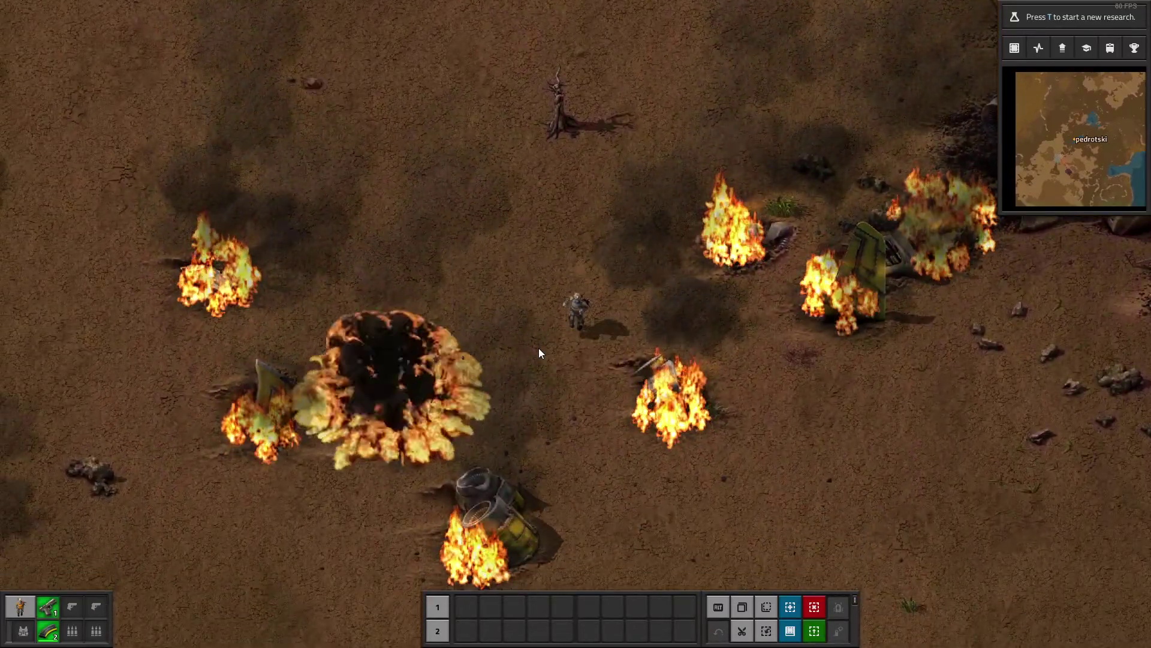
pyautogui.press('d')
pyautogui.press('w')
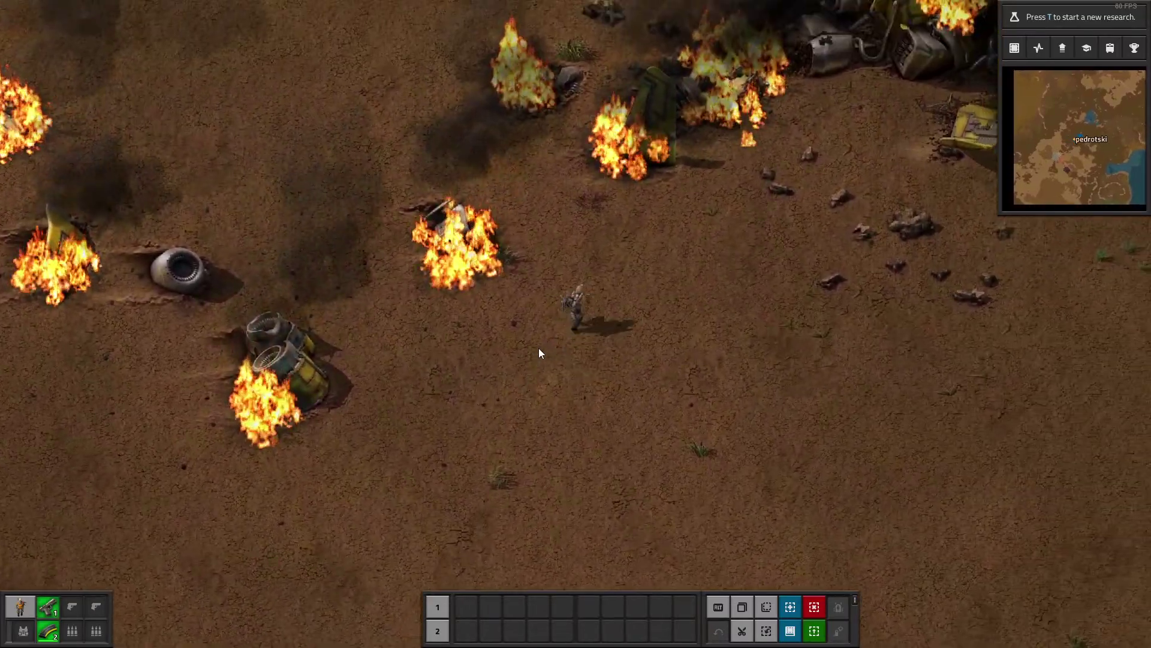
# Walk to the crashed spaceship and start mining it
pyautogui.press('w')
pyautogui.press('d')
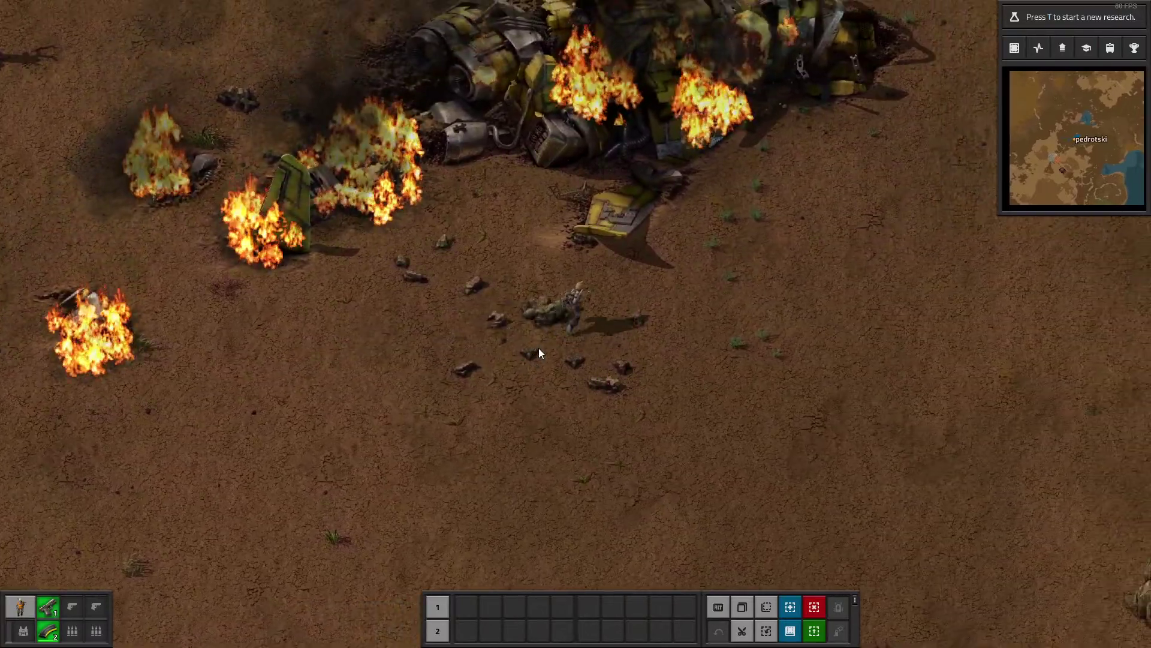
pyautogui.press('w')
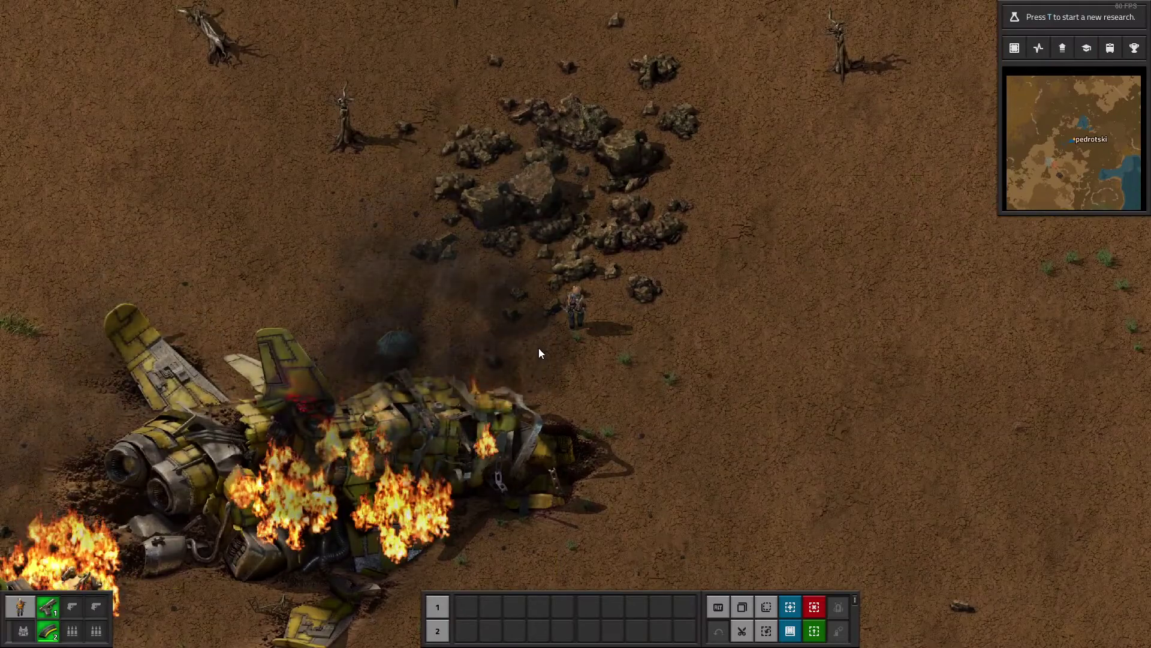
pyautogui.press('s')
pyautogui.rightClick(533, 385)
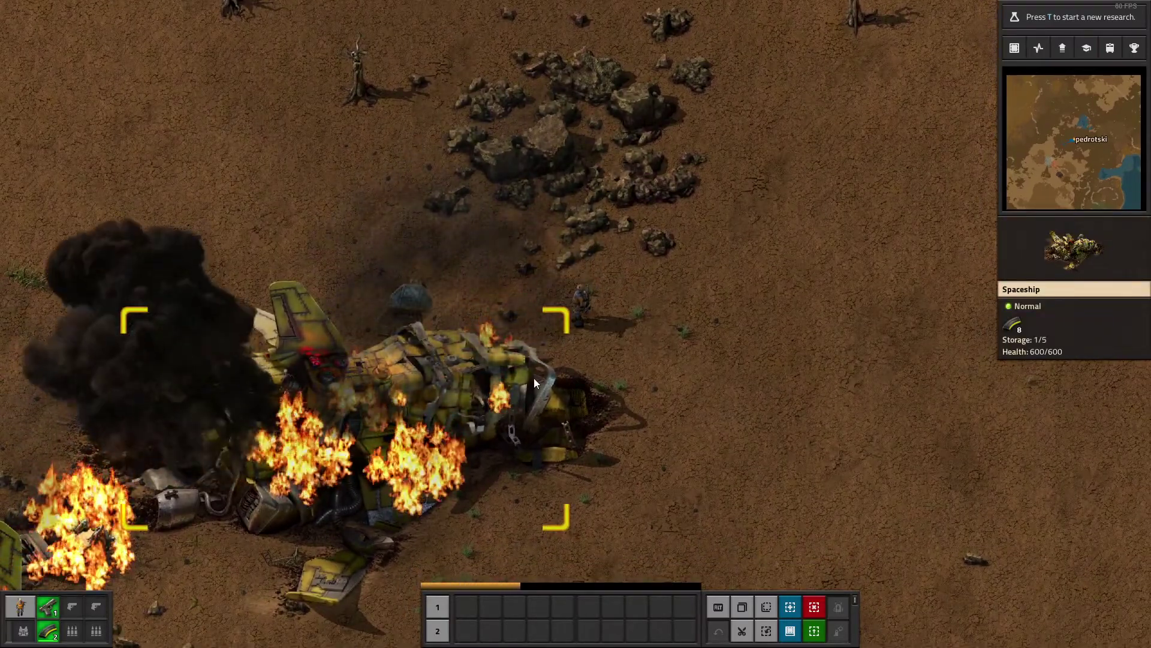